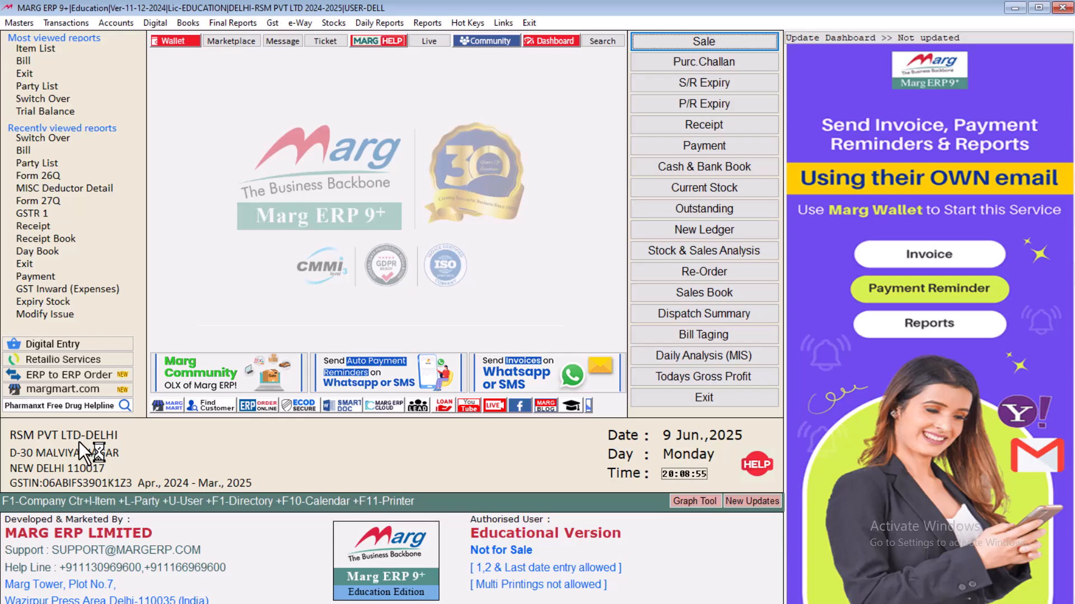
Step: Open the Control Room from the MARG setups and accept saving its changes when asked
left_click(18, 22)
mouse_move(79, 310)
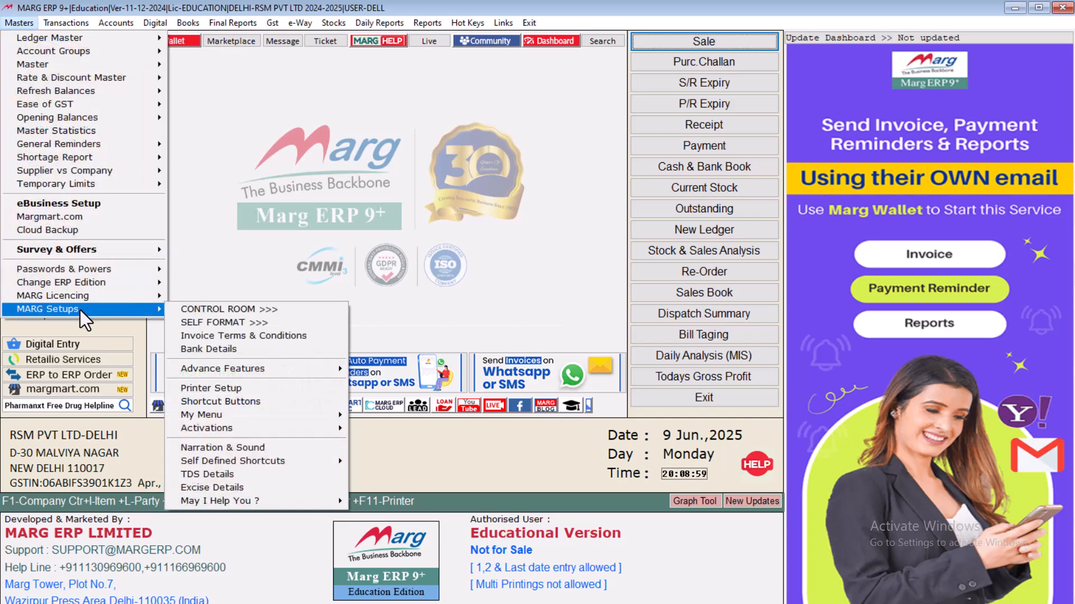
left_click(208, 310)
key("Escape")
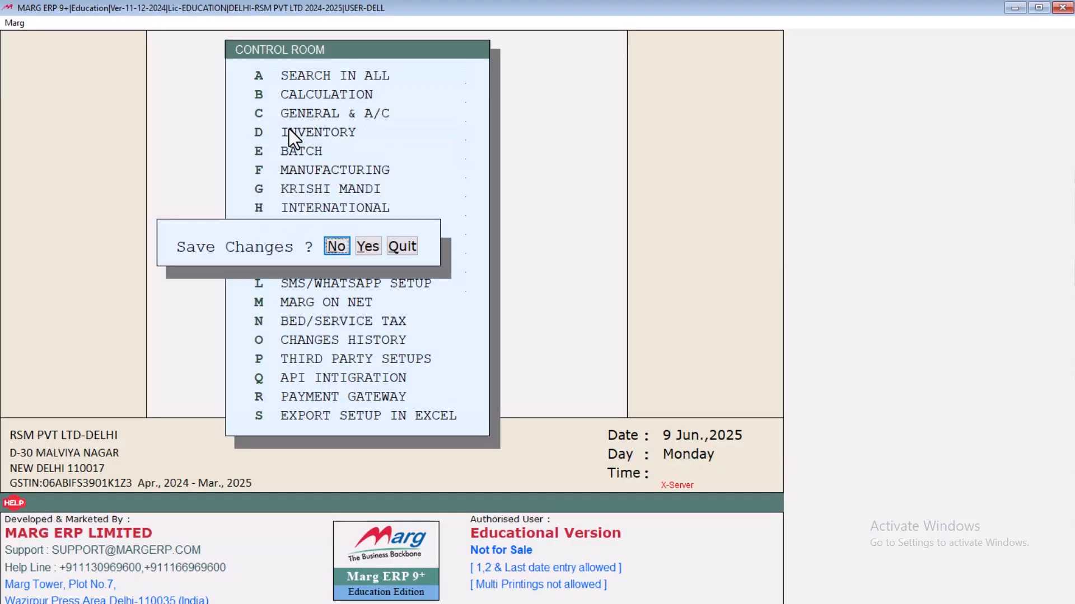
key("Right")
key("Return")
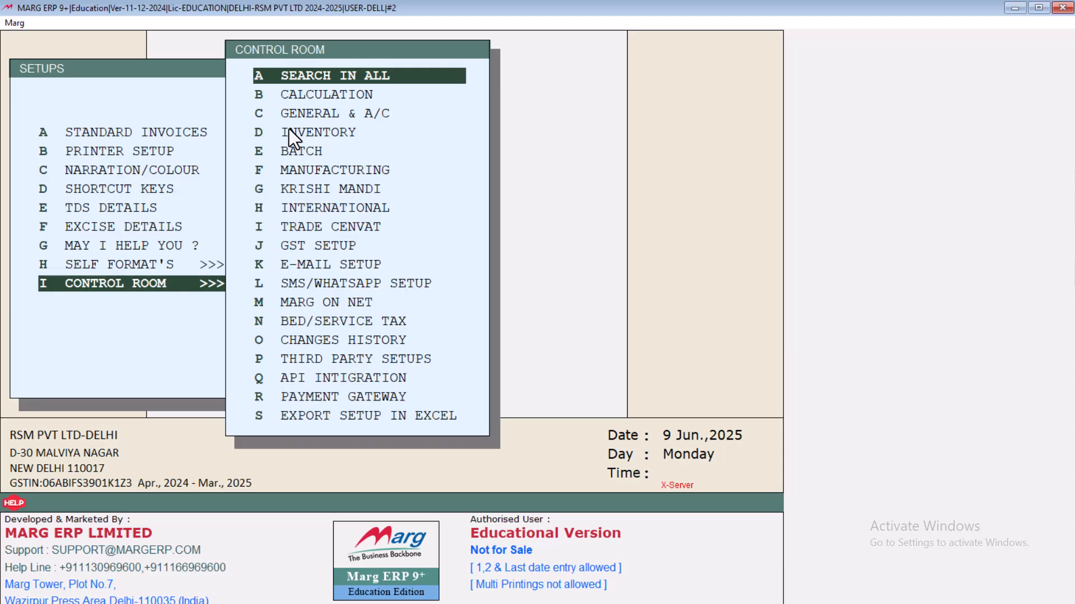
Step: Search all Control Room options for TCS
key("Return")
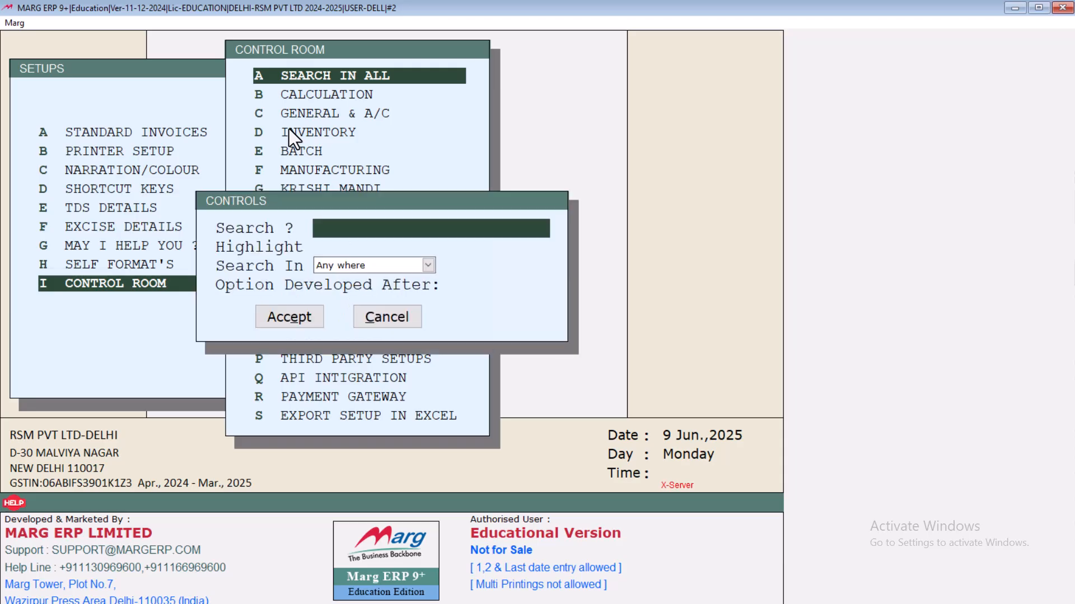
type("TCS")
key("Return")
key("Return")
key("Return")
key("Return")
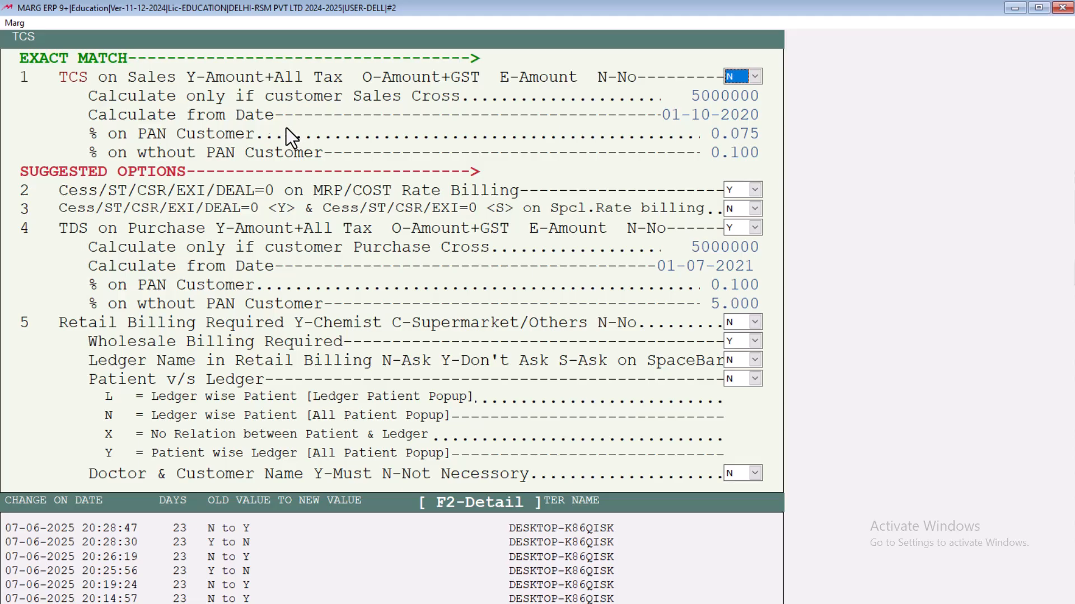
Step: Set the TCS on Sales control to Y so it is calculated on amount plus all tax
left_click(730, 76)
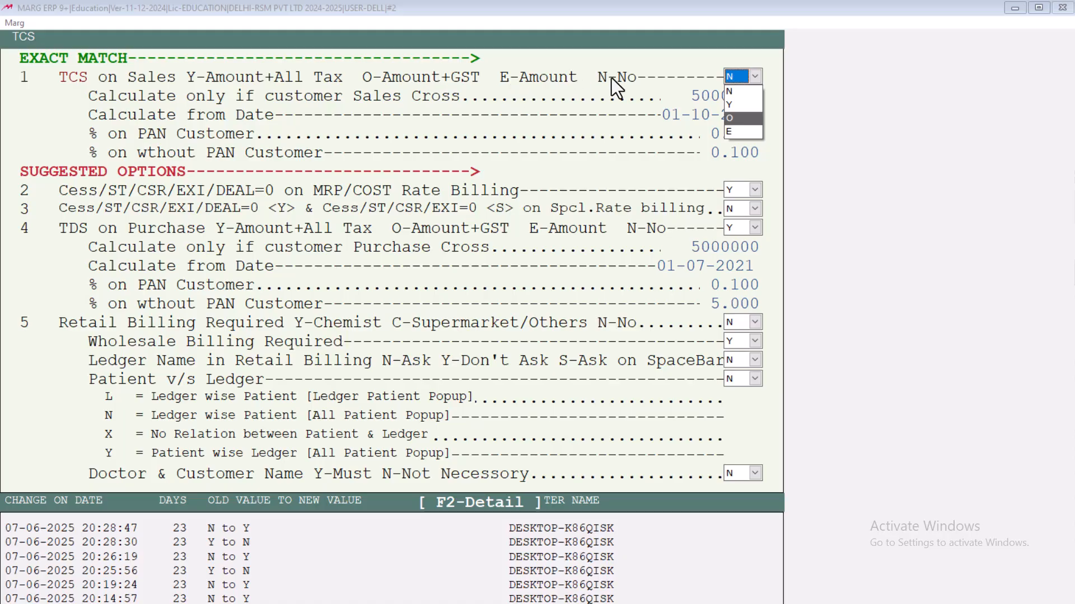
left_click(730, 106)
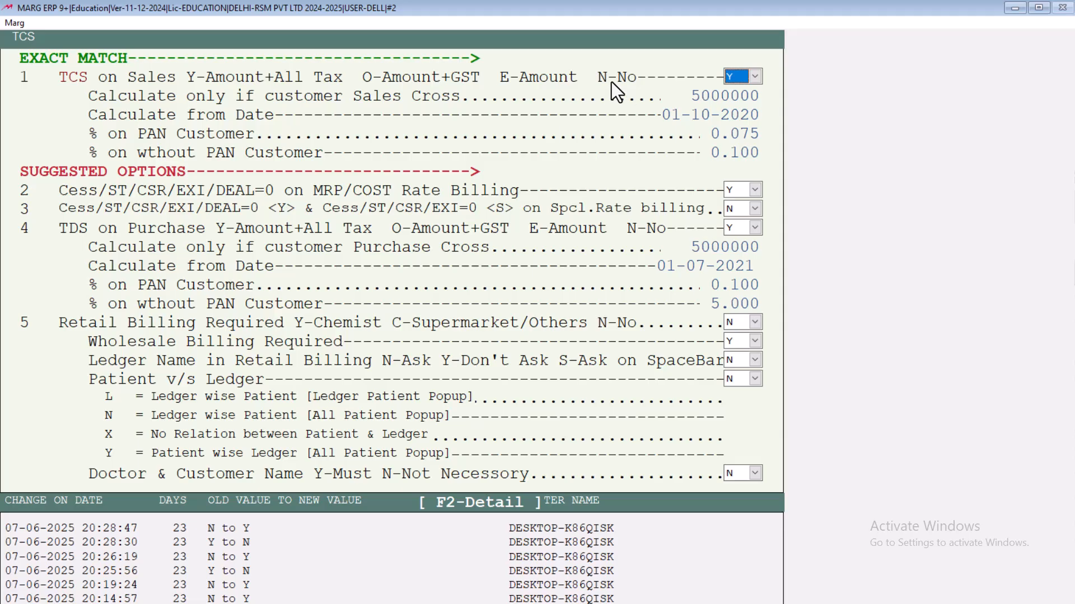
key("Return")
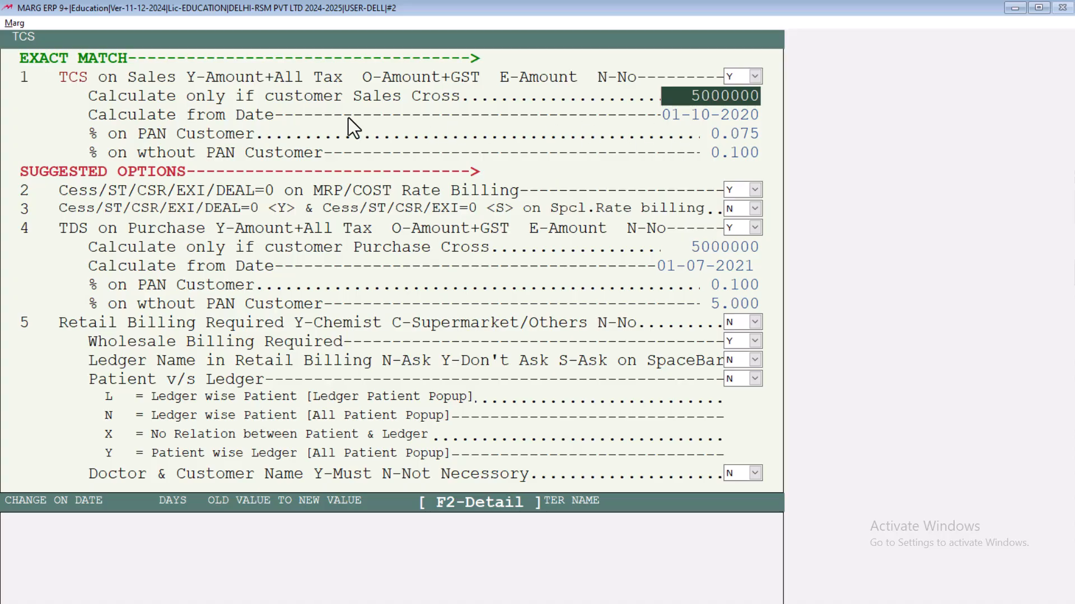
Step: Set the TCS on Sales percentage to 0.100 for PAN customers and 1.000 for customers without PAN
left_click(711, 119)
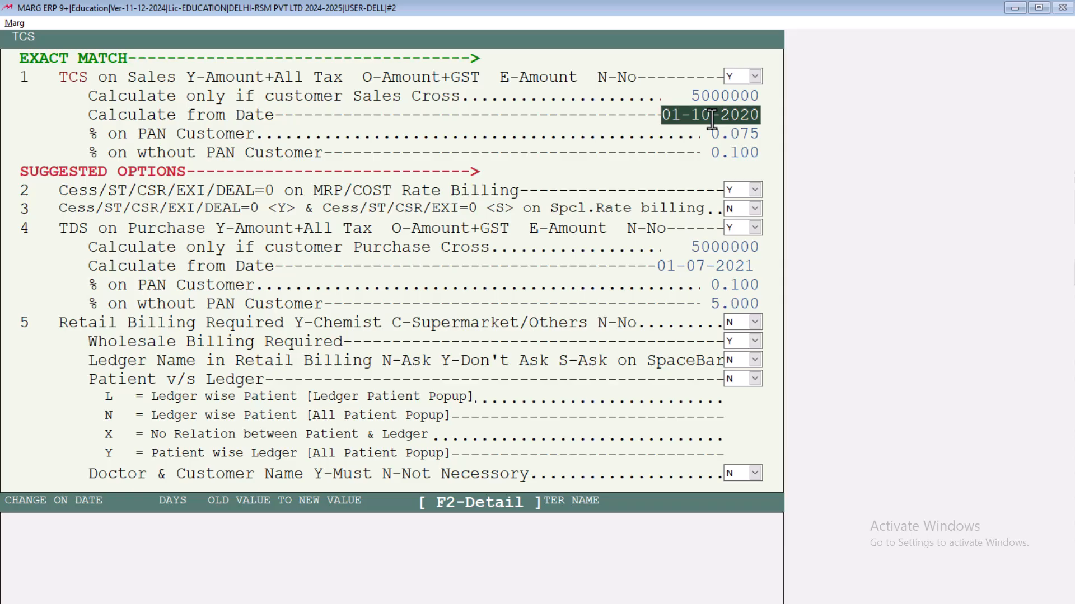
key("Return")
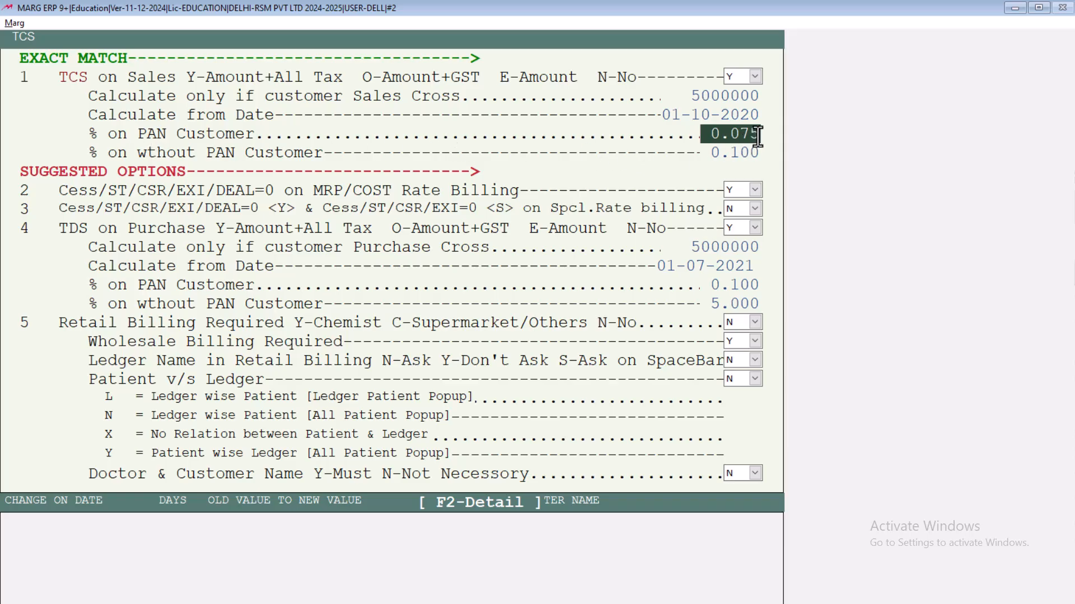
left_click_drag(758, 137, 693, 138)
key("Return")
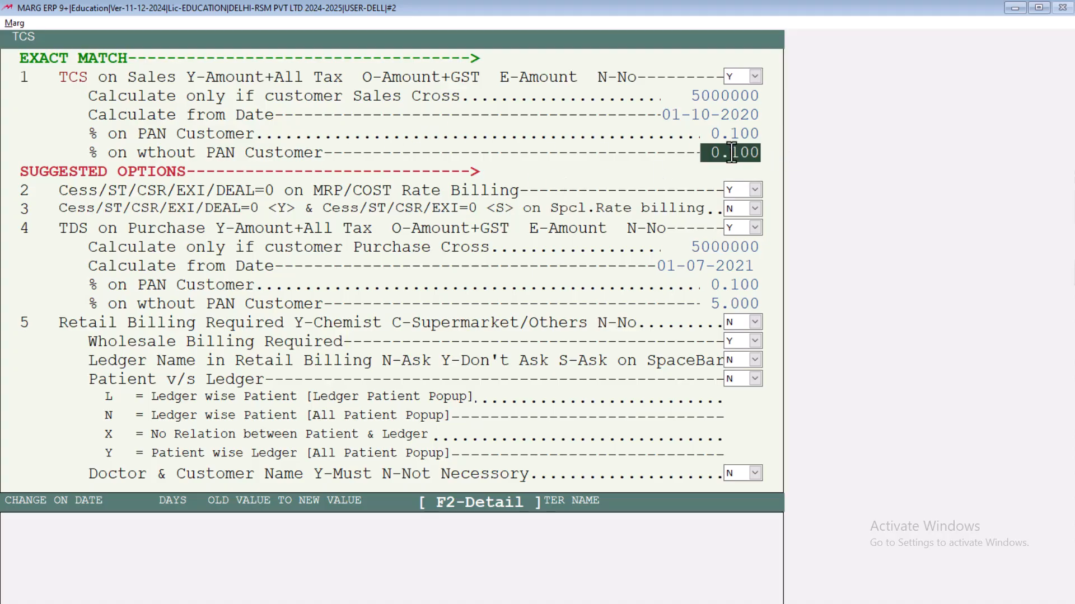
type("1 .")
key("Return")
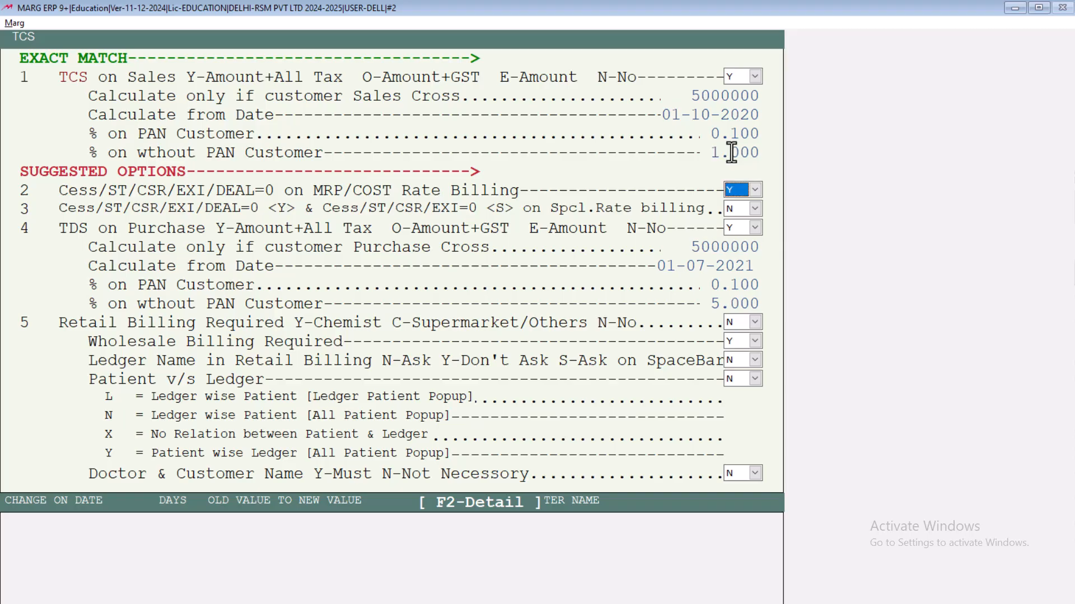
Step: Save the Control Room changes and run the required file maintenance, dismissing the MARGMART registration form
key("Escape")
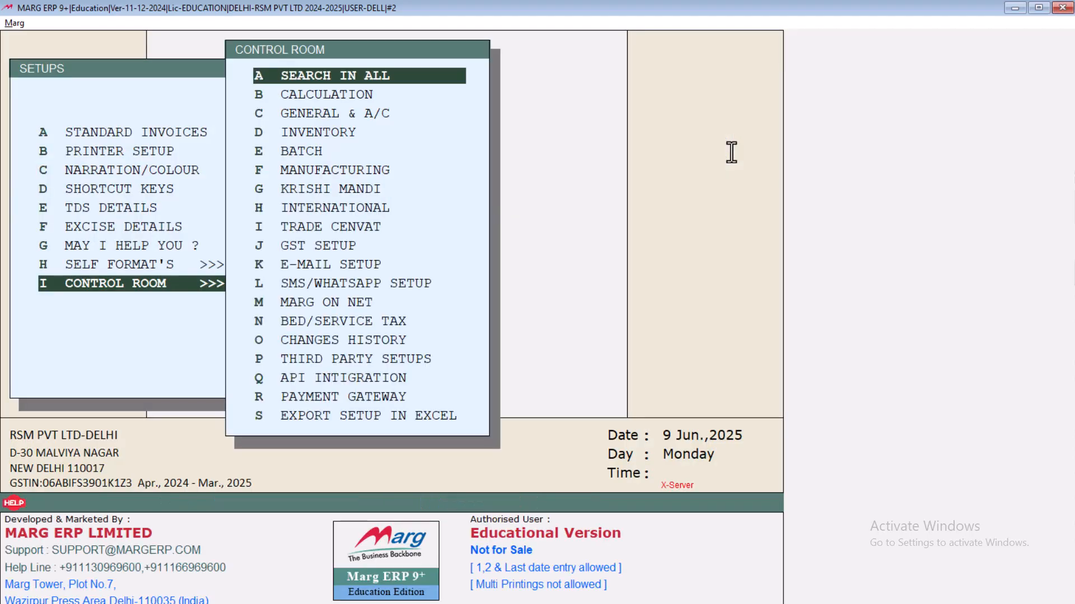
key("Escape")
key("Right")
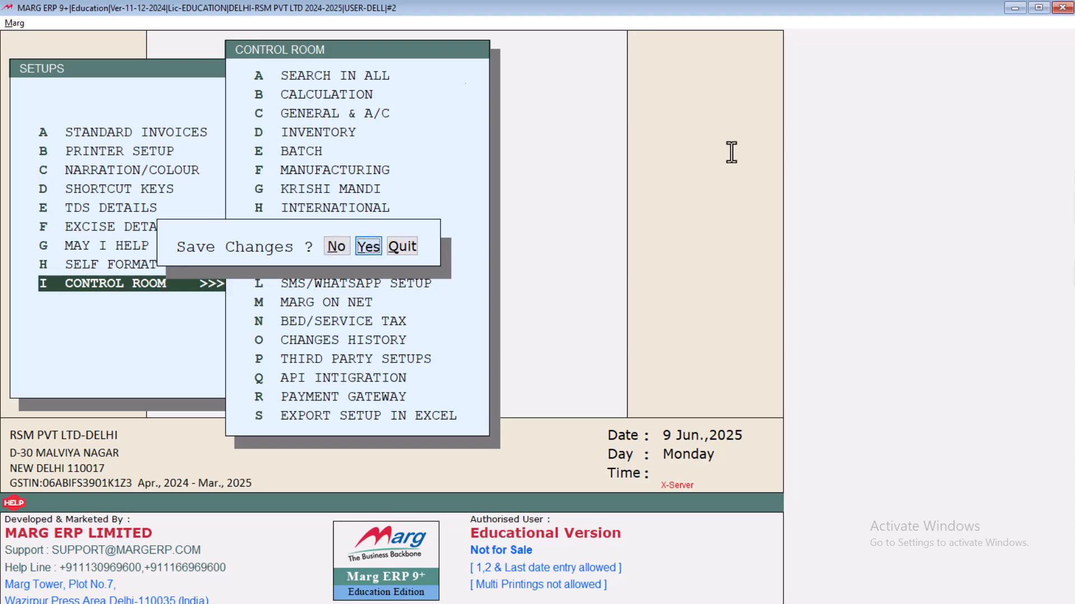
key("Return")
key("Return")
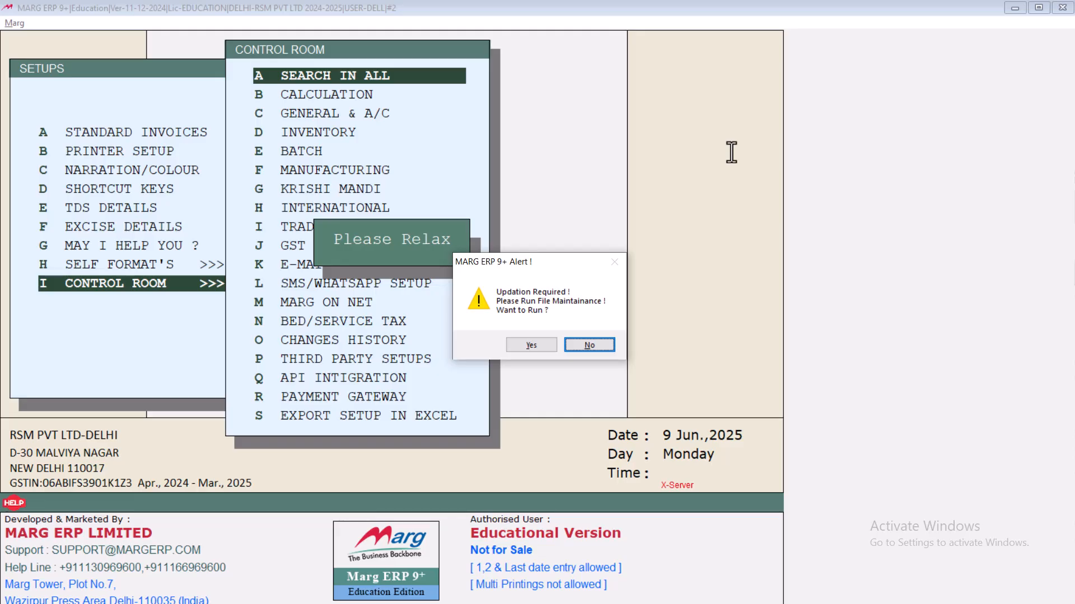
key("Left")
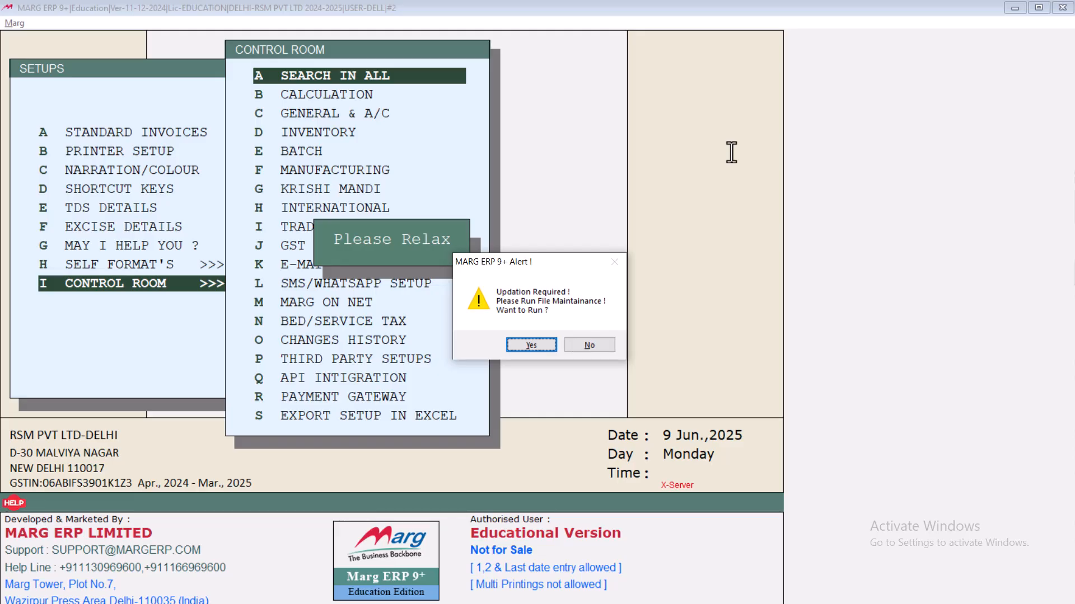
key("Return")
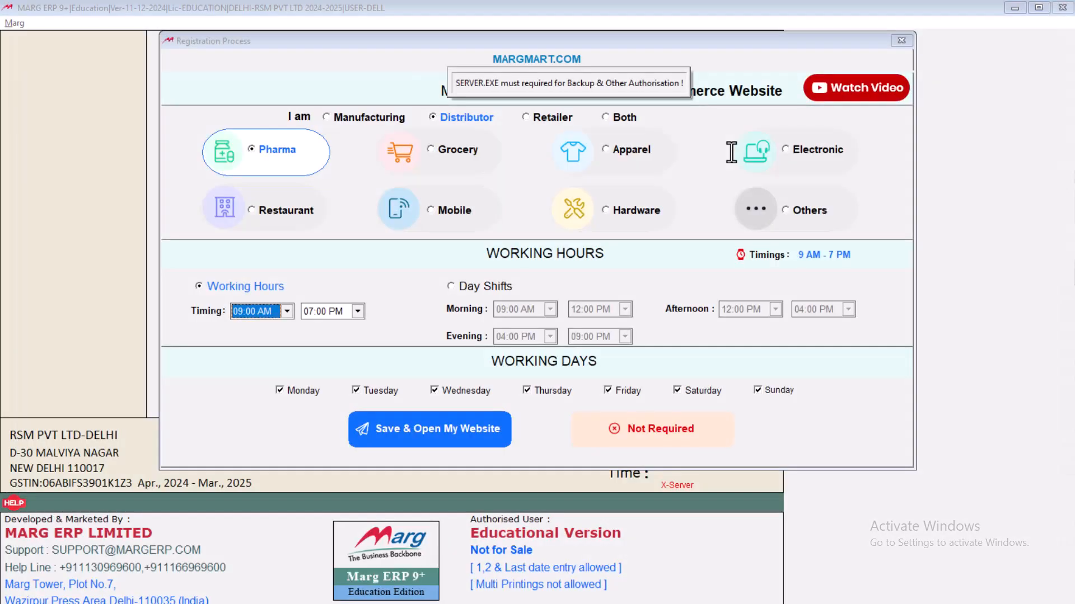
left_click(902, 41)
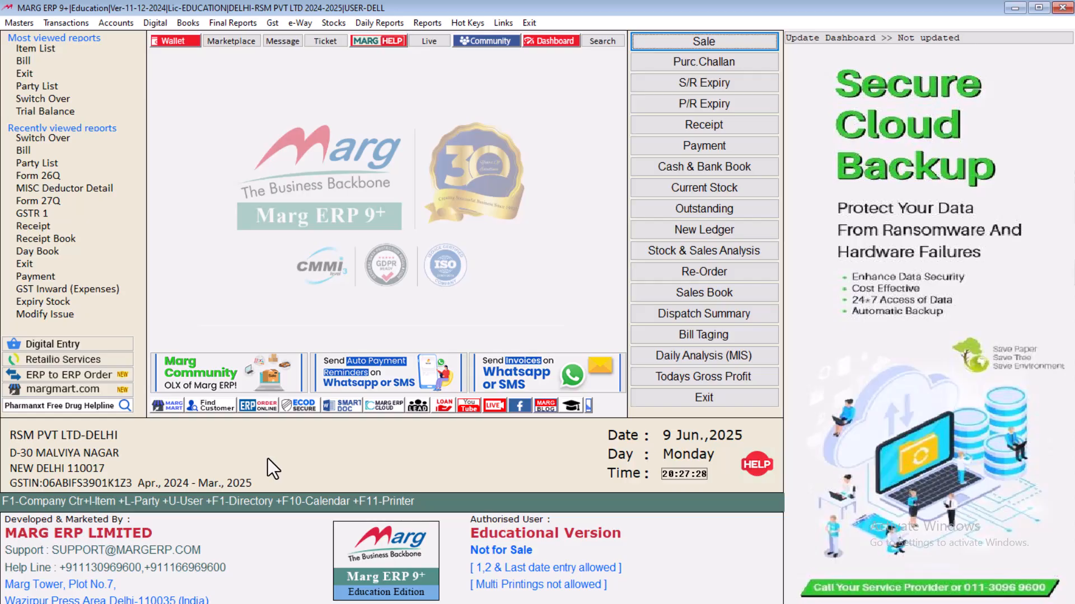
Step: Start a sale bill dated 31-03-2025 and locate the debtor with the 22240.00 Dr balance in the ledger list
key("Return")
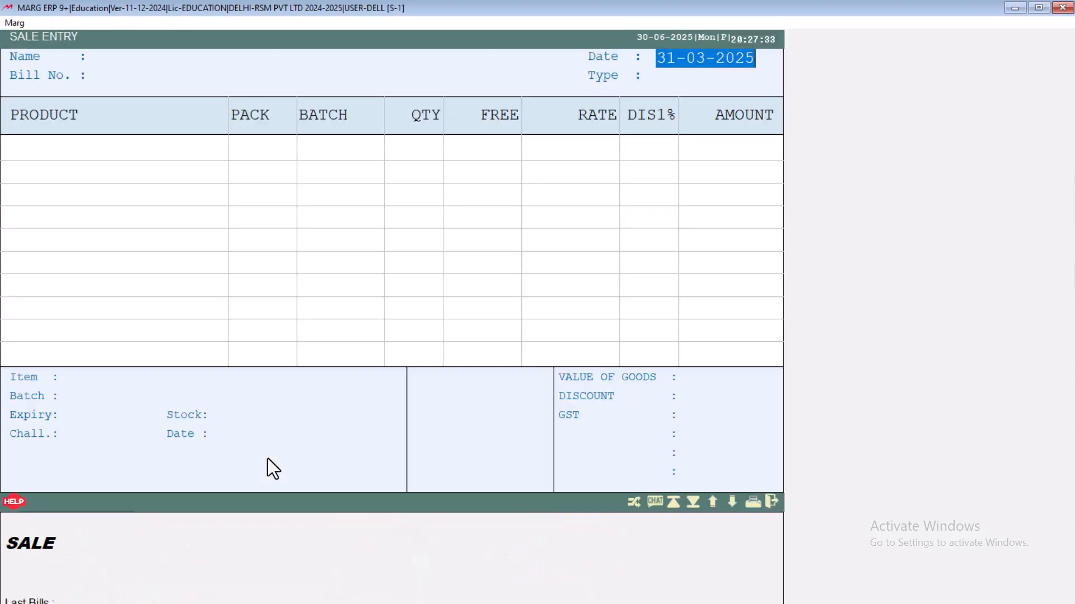
key("Return")
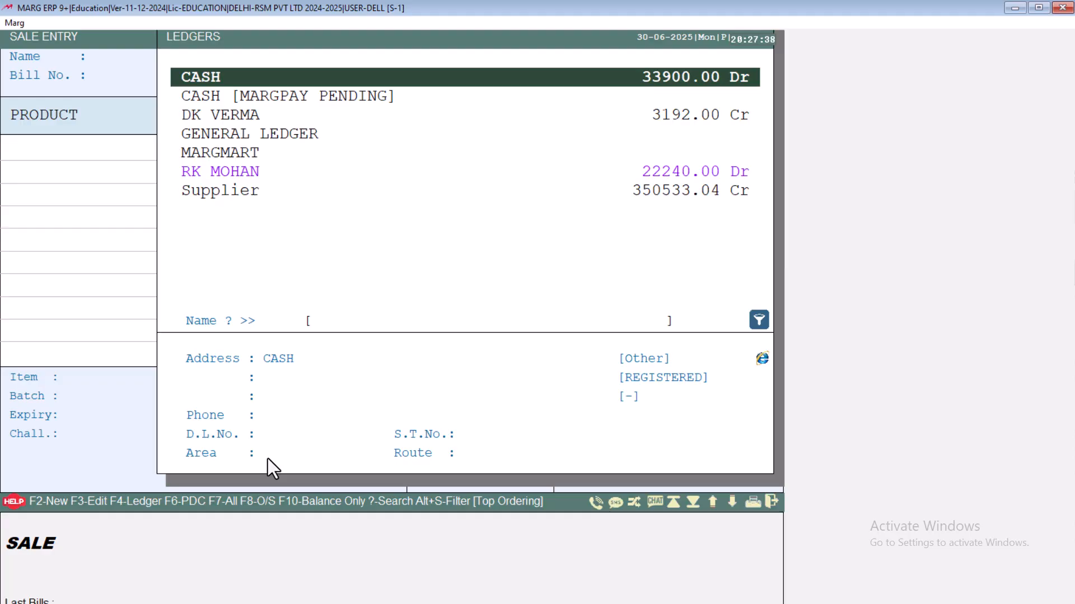
key("Down")
key("Down")
key("Down")
key("Down")
key("Down")
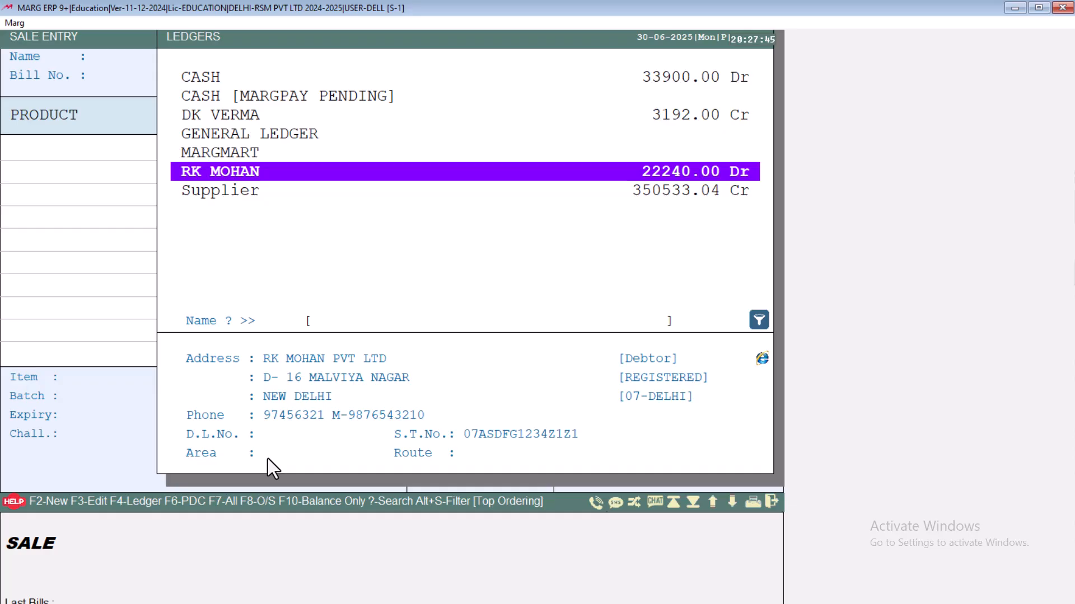
key("Return")
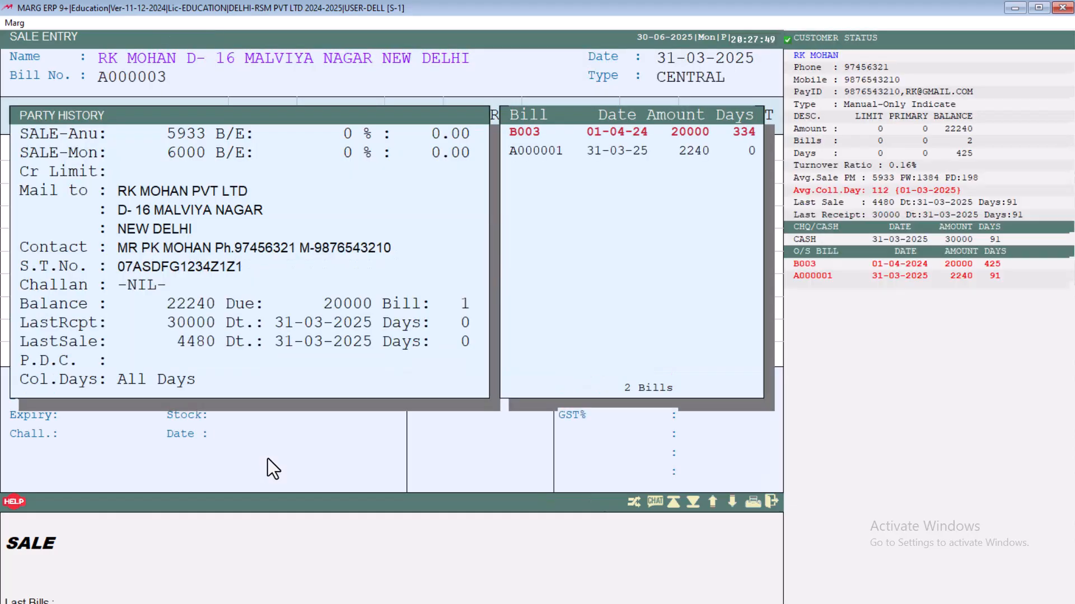
key("Escape")
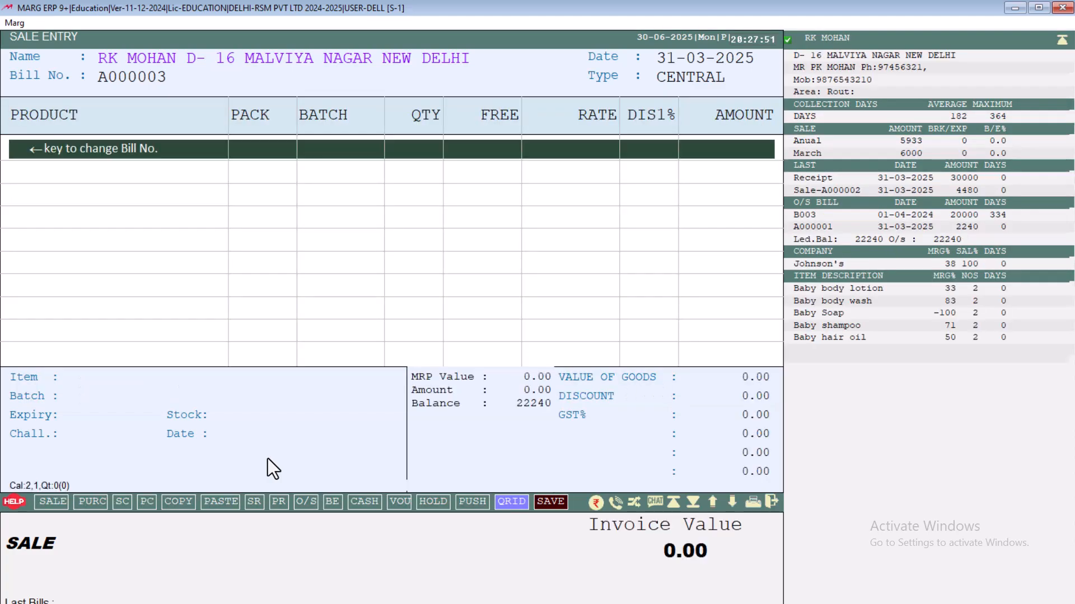
key("Escape")
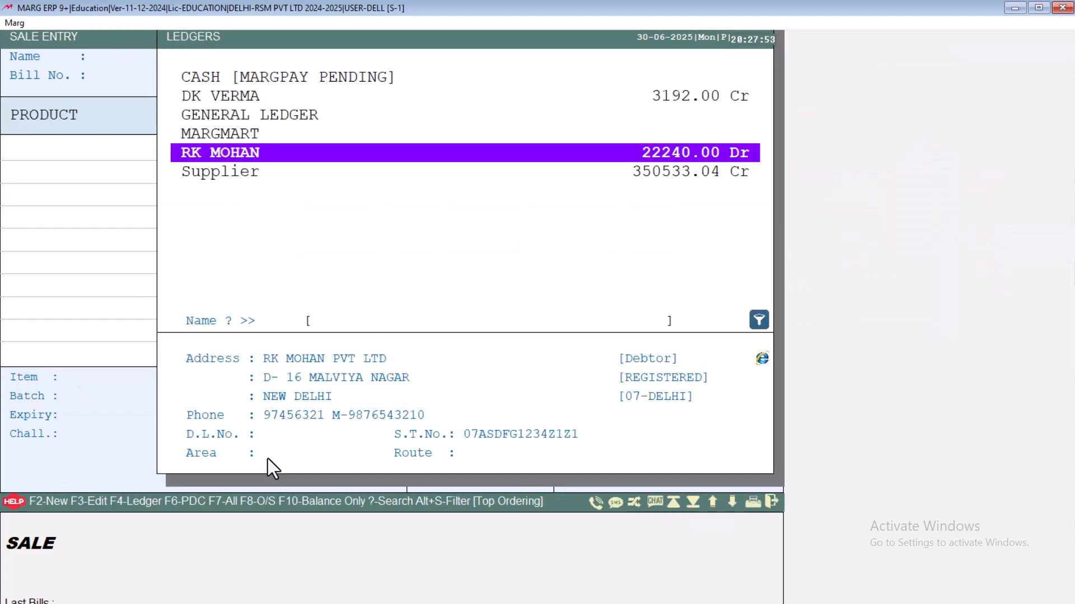
Step: Set TCS on Sales to B-Ask Charge in the selected customer's other details and save the ledger
key("F3")
key("Down")
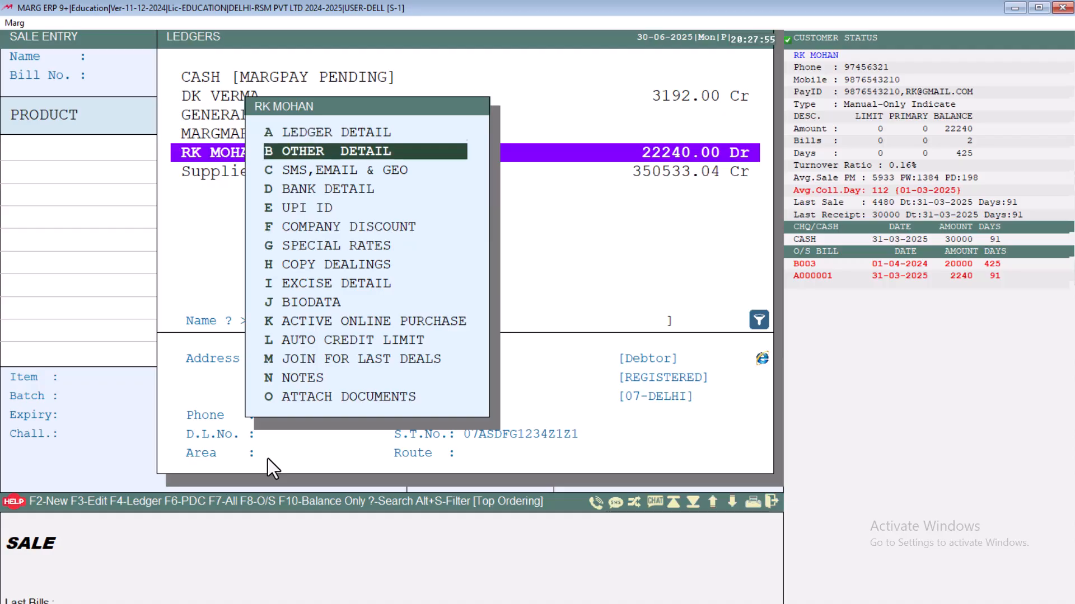
key("Return")
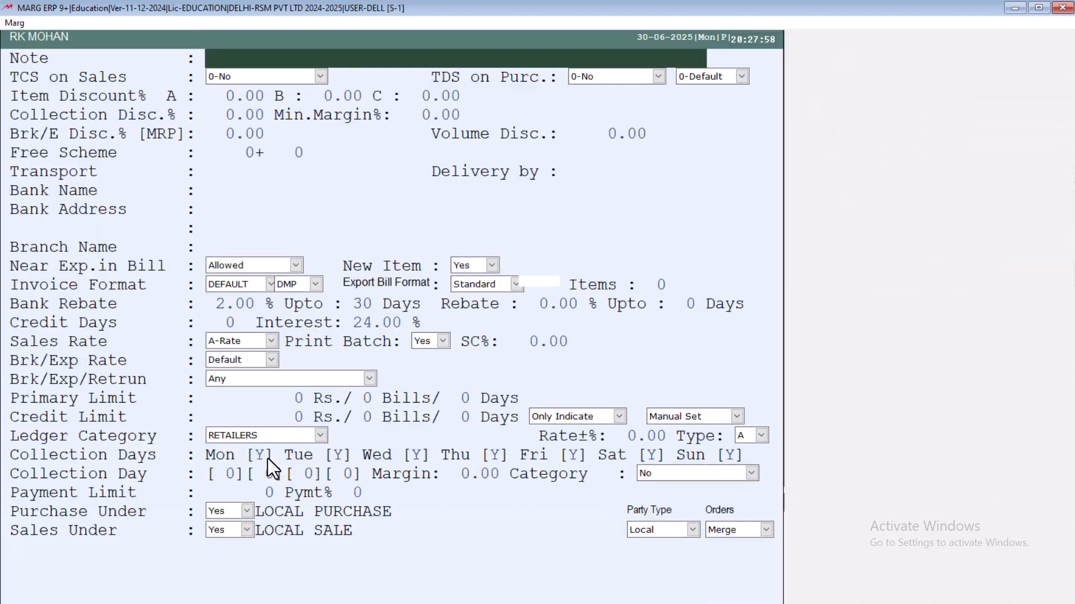
key("Return")
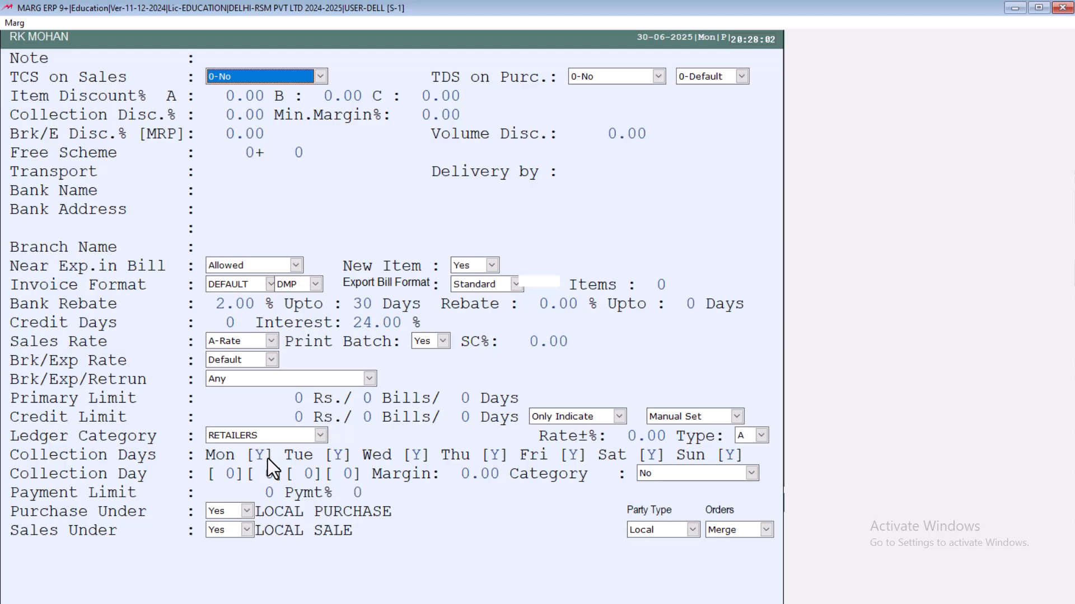
key("alt+Down")
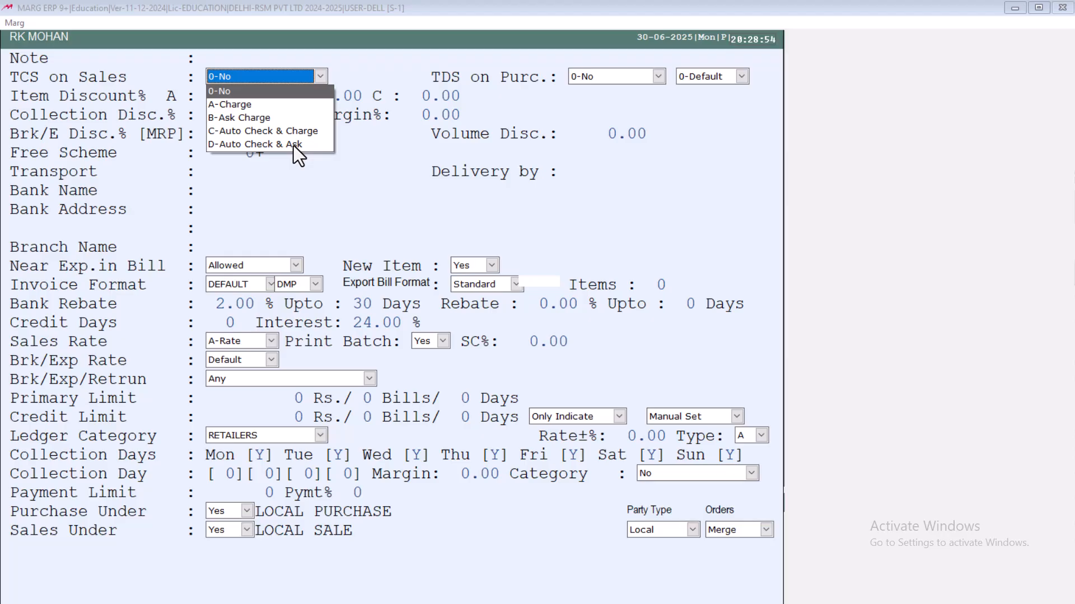
left_click(247, 119)
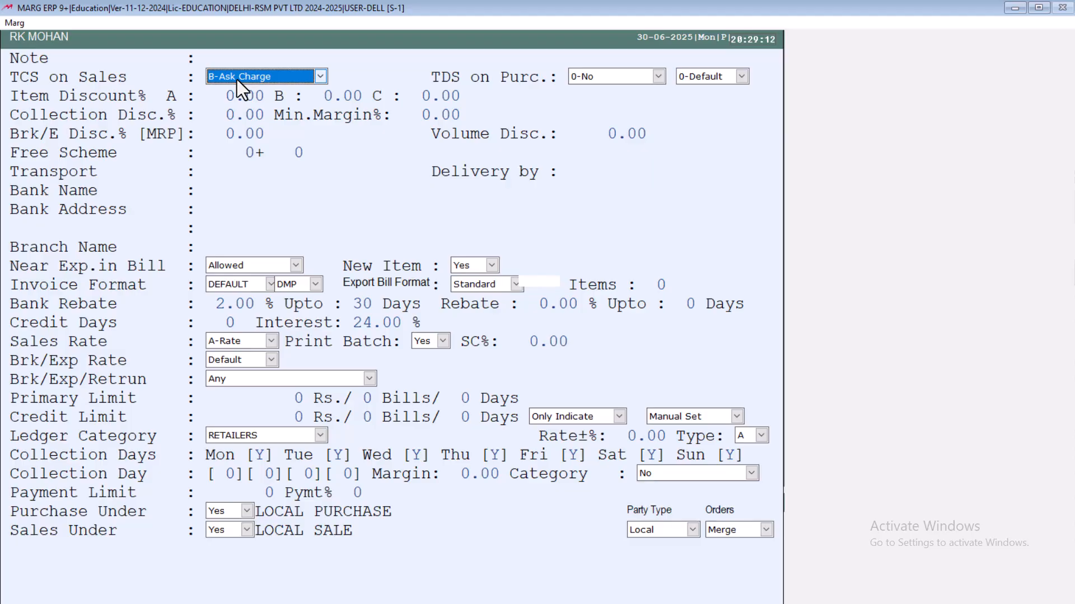
key("Return")
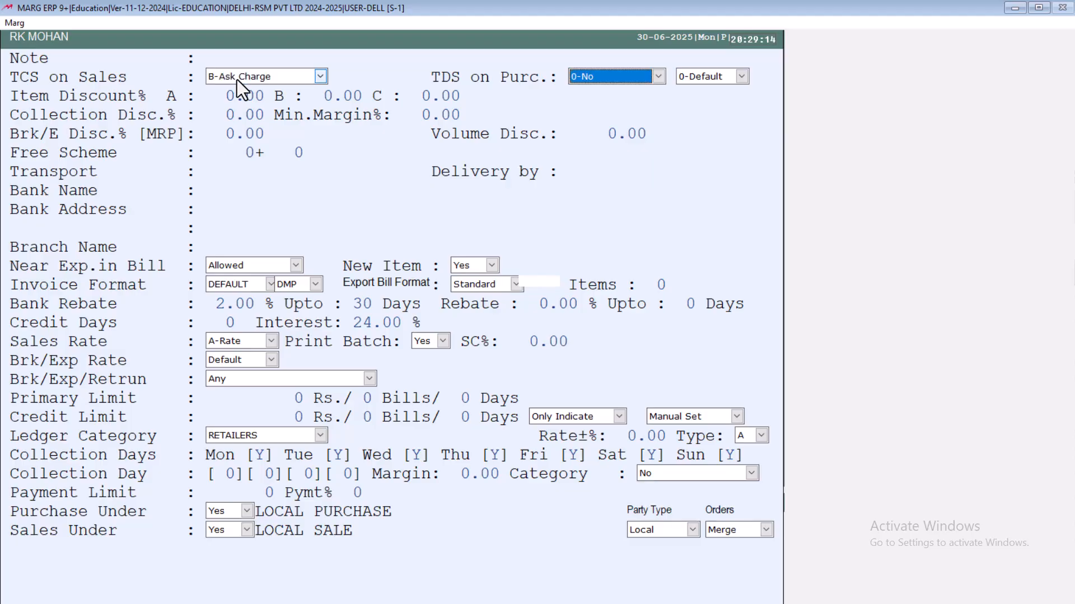
key("Return")
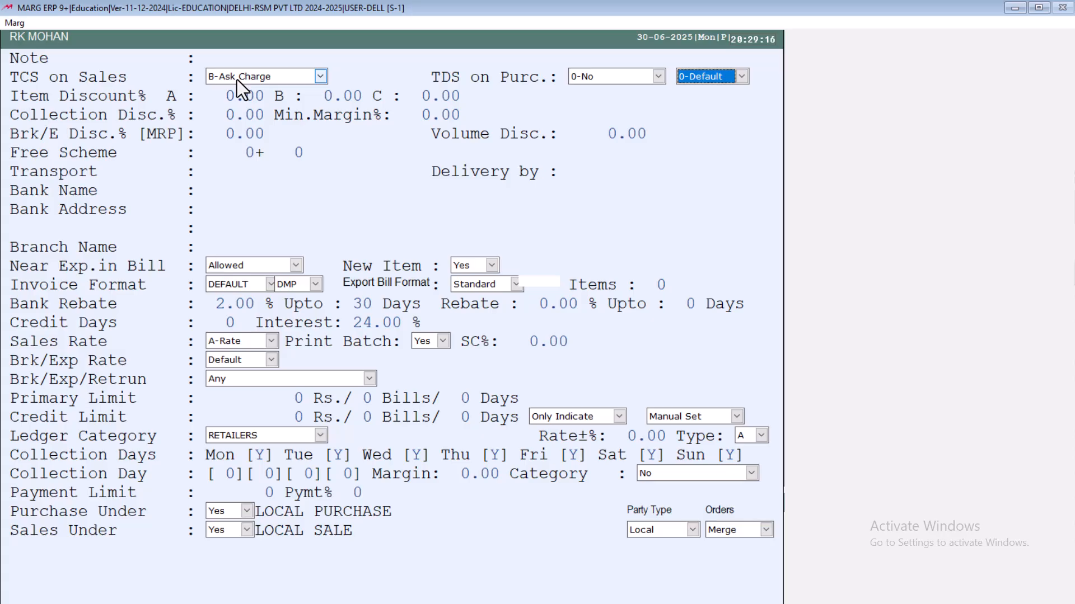
key("Page_Down")
key("Escape")
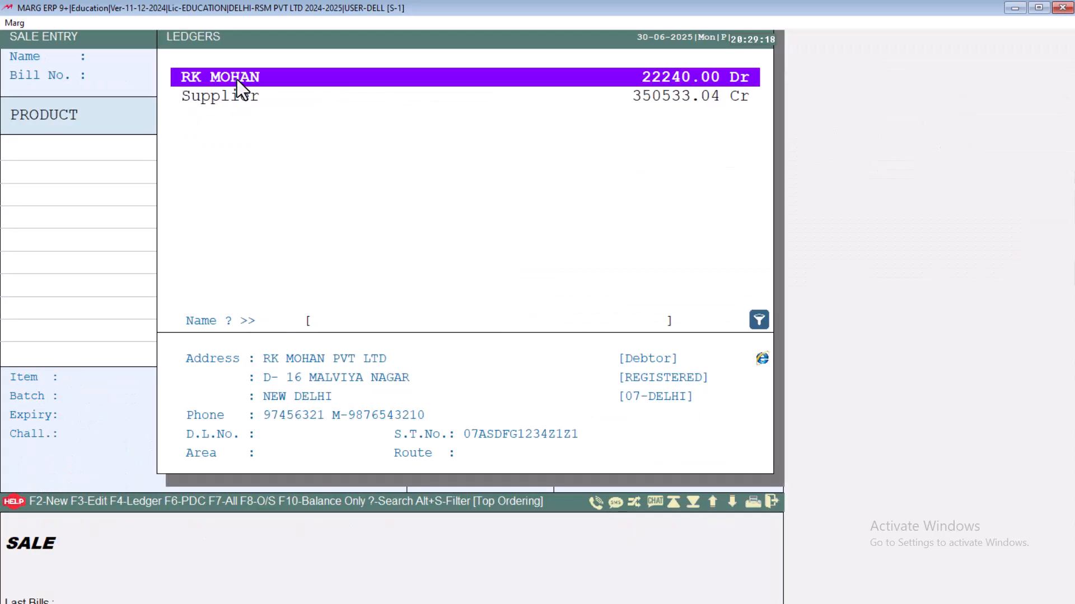
Step: Select the debtor and add quantity 10 of Amifru 40 mg tab, batch BARCH001, at rate 50000, accepting the net loss
key("Return")
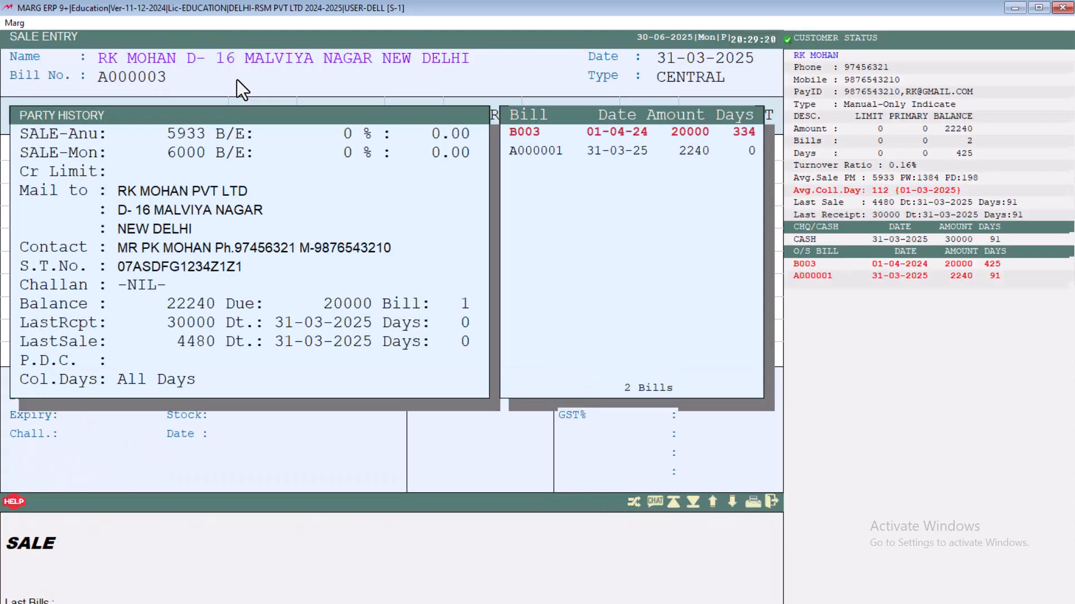
key("Return")
key("Return")
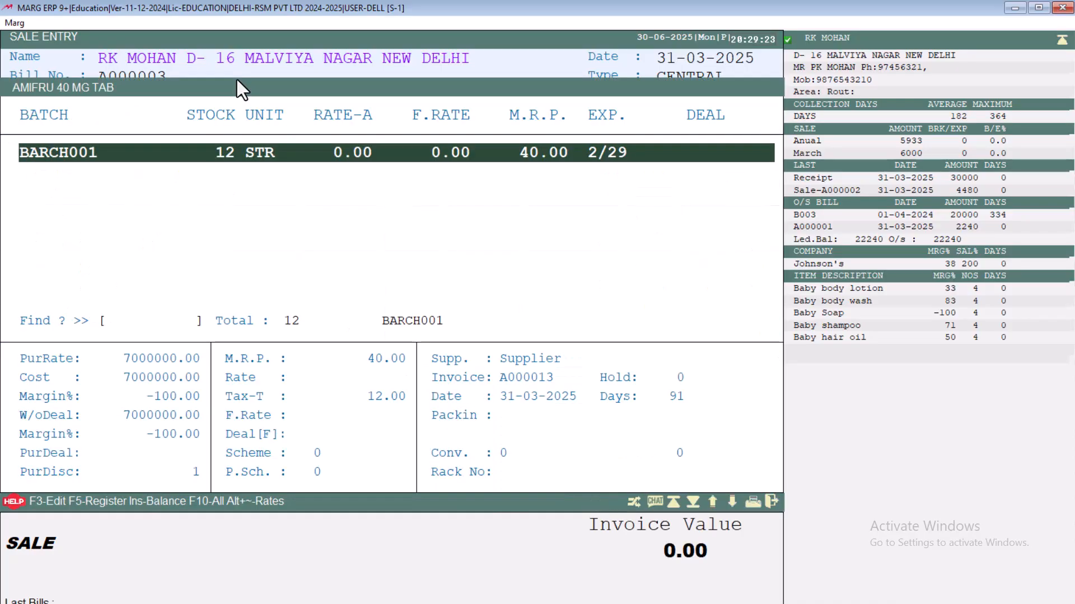
key("Return")
type("10")
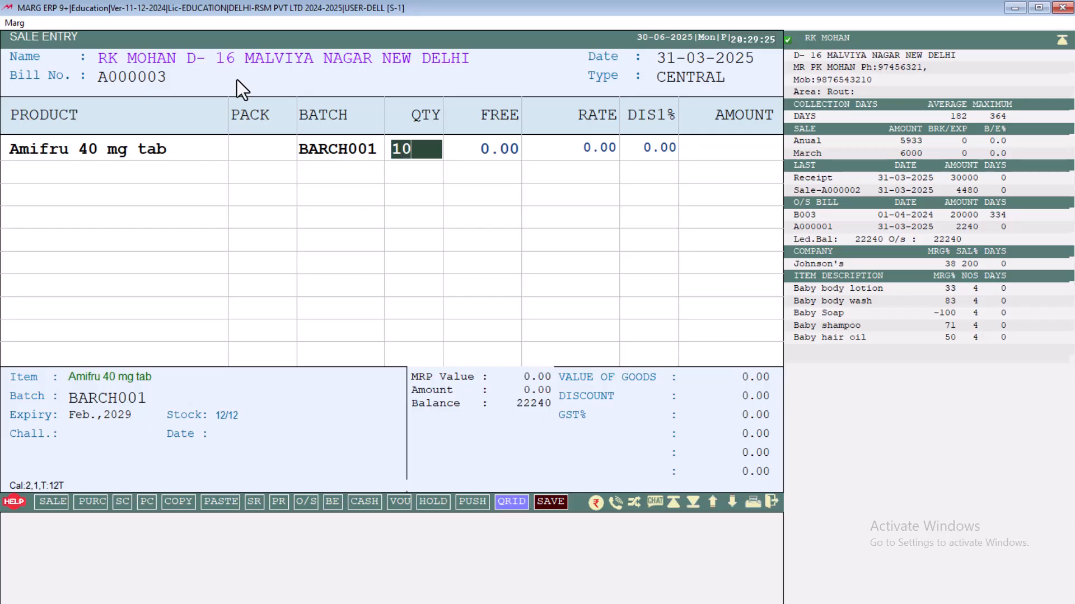
key("Return")
type("500")
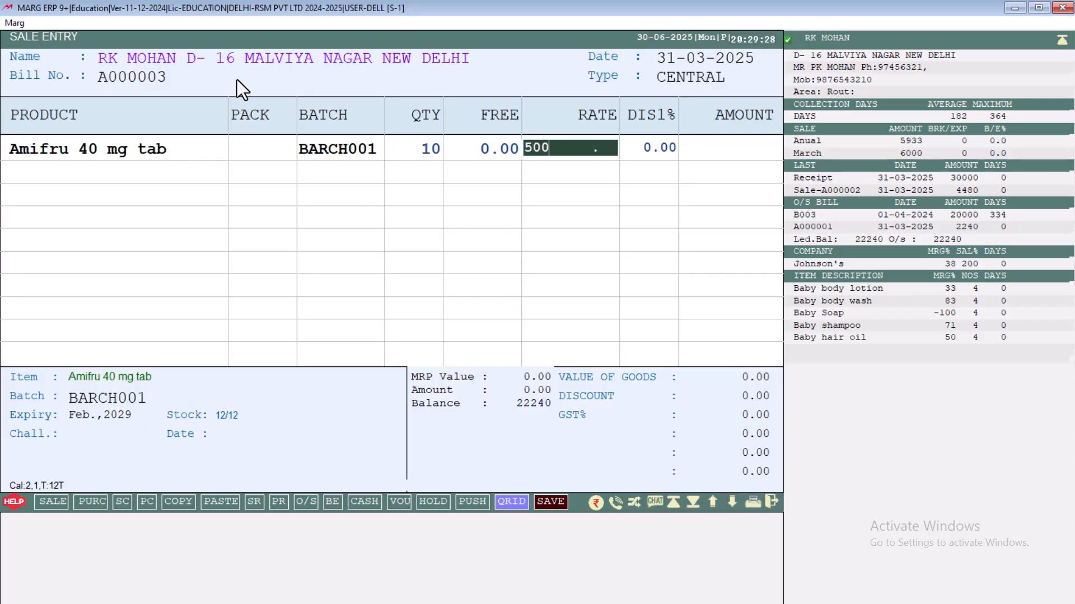
type("00")
key("Return")
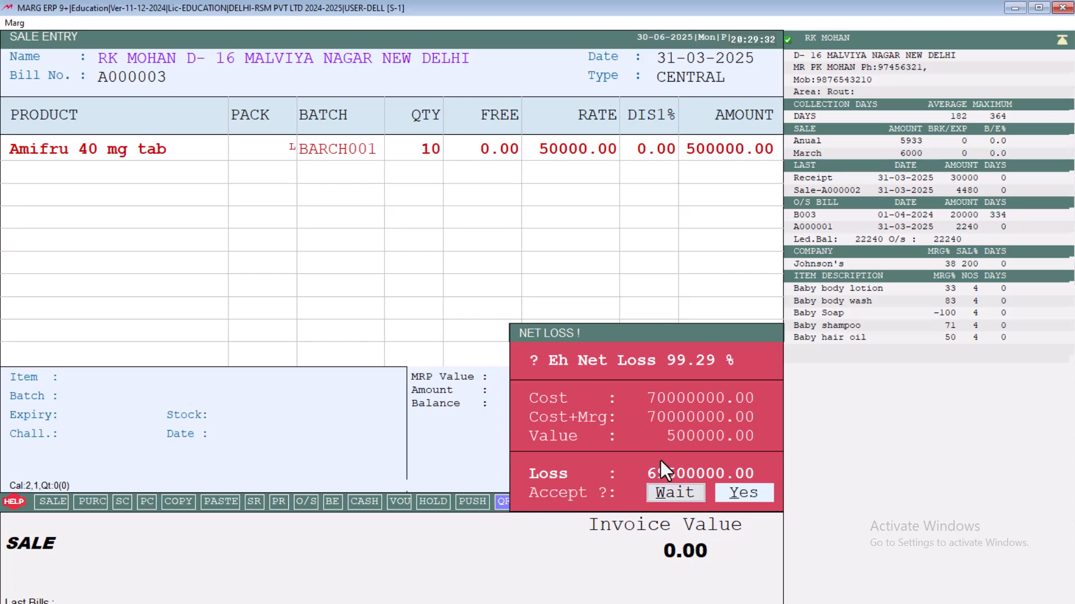
left_click(740, 495)
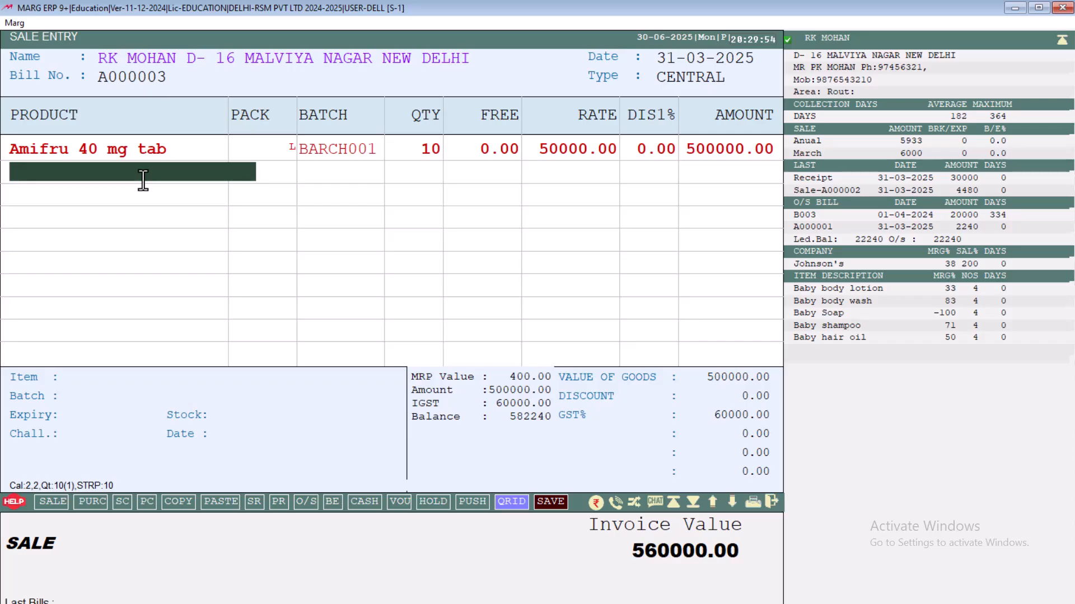
Step: Finish the item entry, save the bill despite the loss, and choose to change the TCS charge details
key("Escape")
key("Escape")
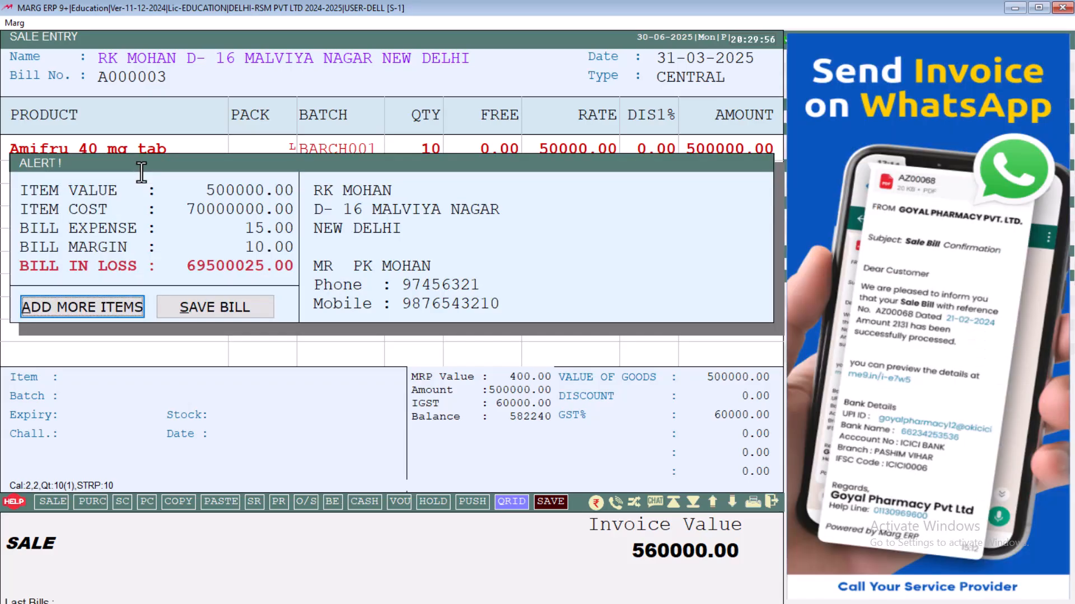
key("Right")
key("Return")
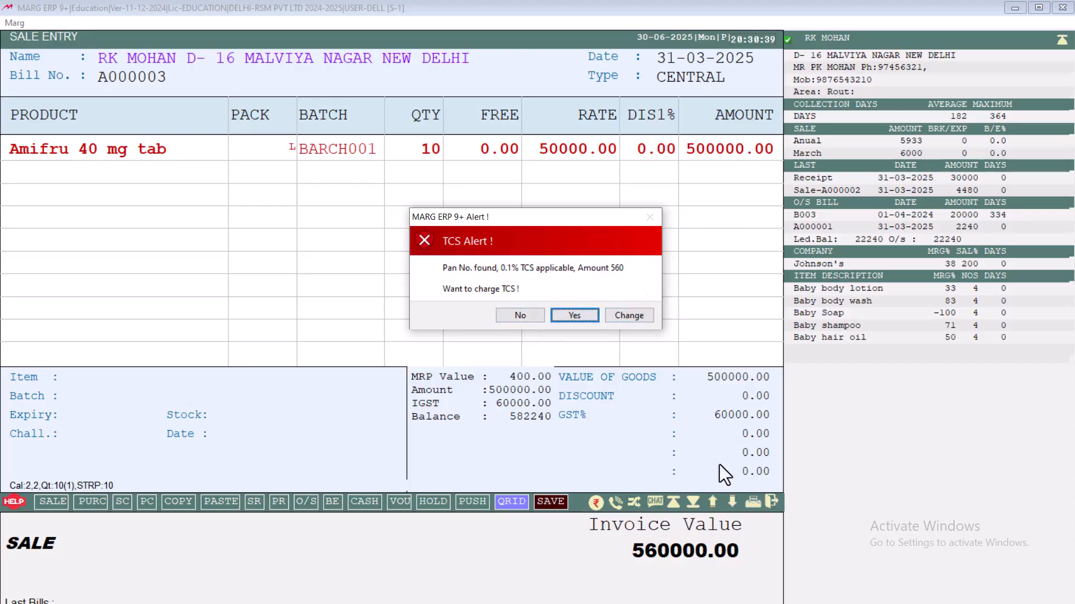
left_click(637, 317)
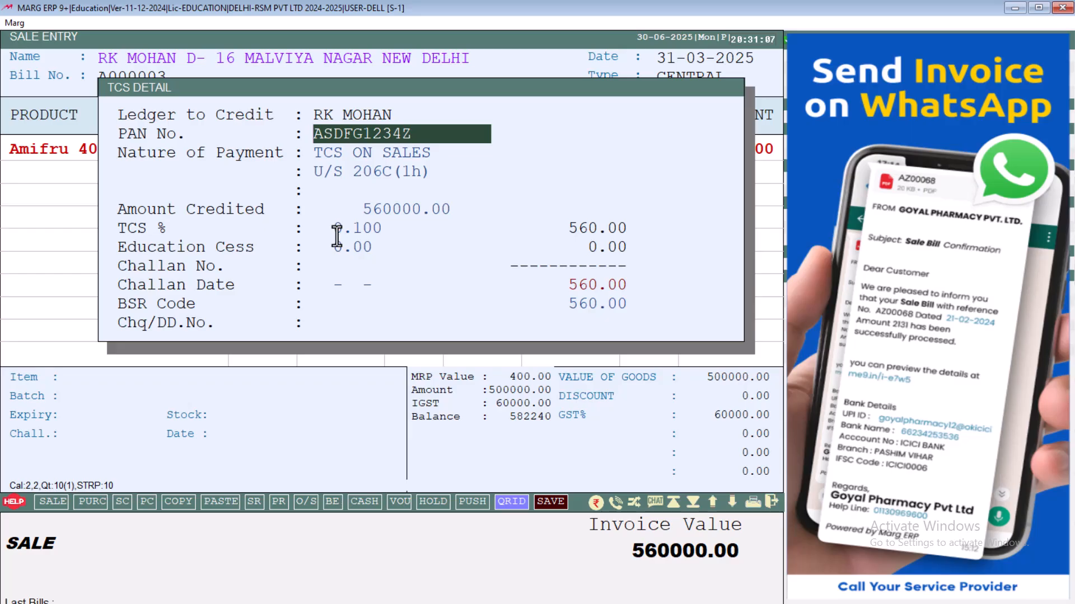
Step: Accept the TCS details with 0.100 % TCS on the 560000.00 credited amount
key("Return")
key("Return")
key("Return")
key("Return")
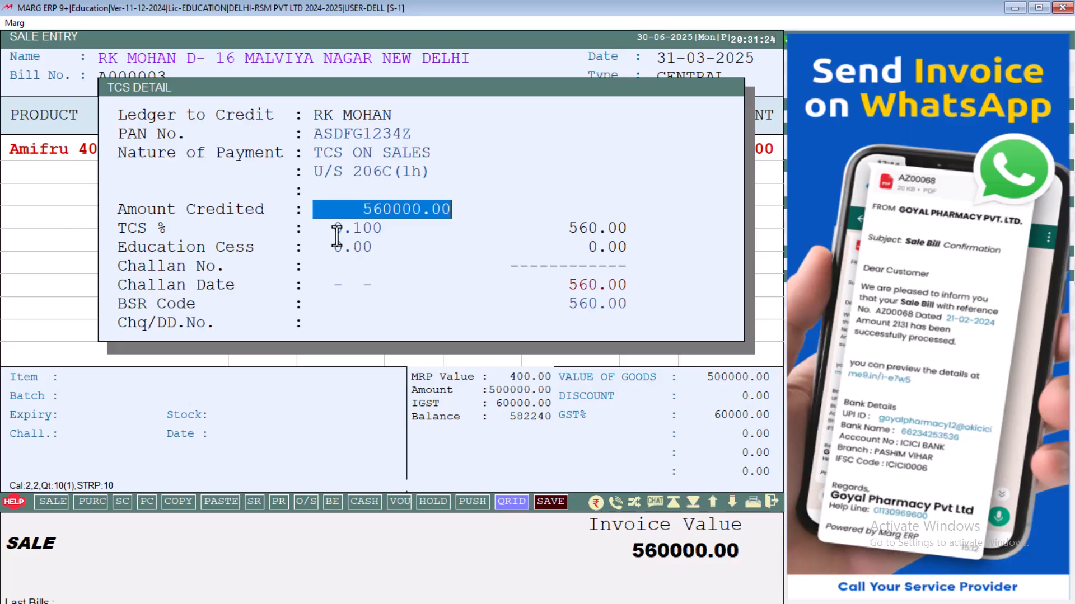
key("Return")
key("Return")
key("Return")
key("Return")
key("Return")
key("Return")
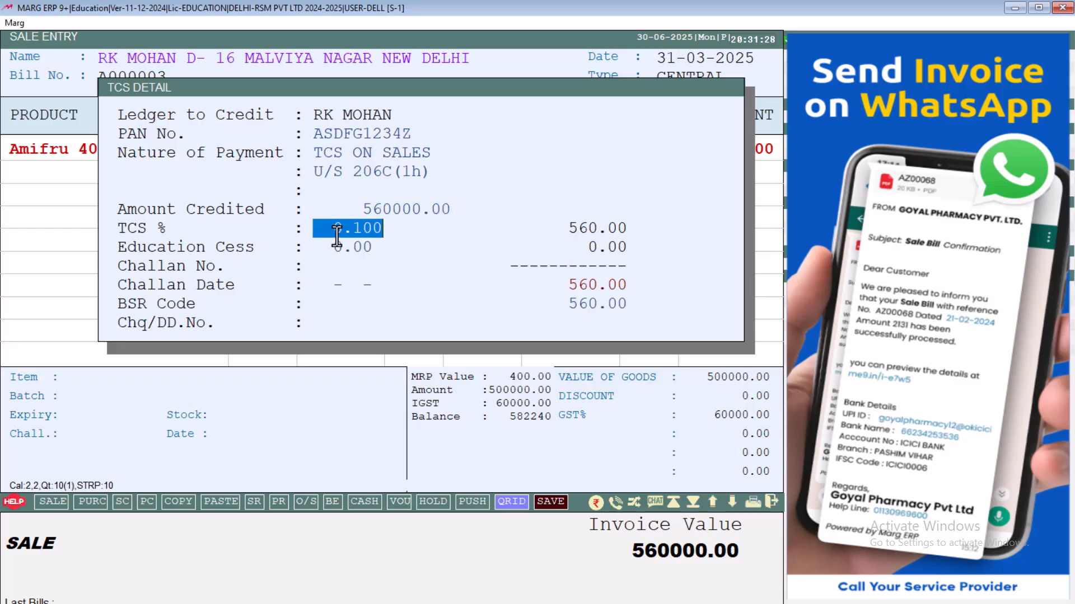
key("Return")
key("Return")
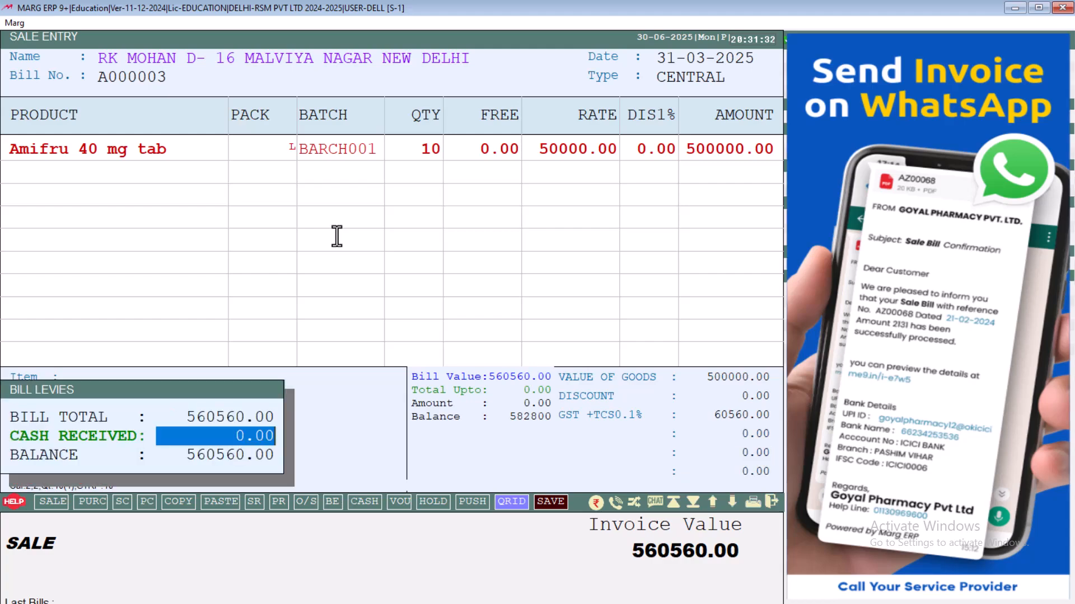
Step: Complete the bill with no cash received, adjusting the full 560560.00 Dr as a new reference and accepting the default bill details
key("Return")
key("Return")
key("Return")
key("Return")
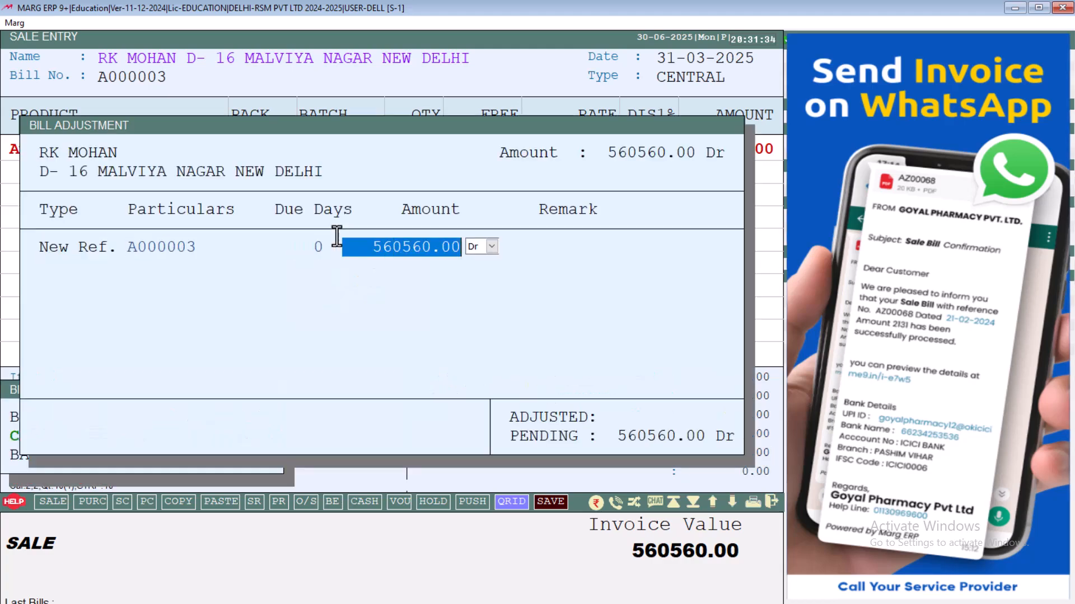
key("Return")
key("Return")
key("Return")
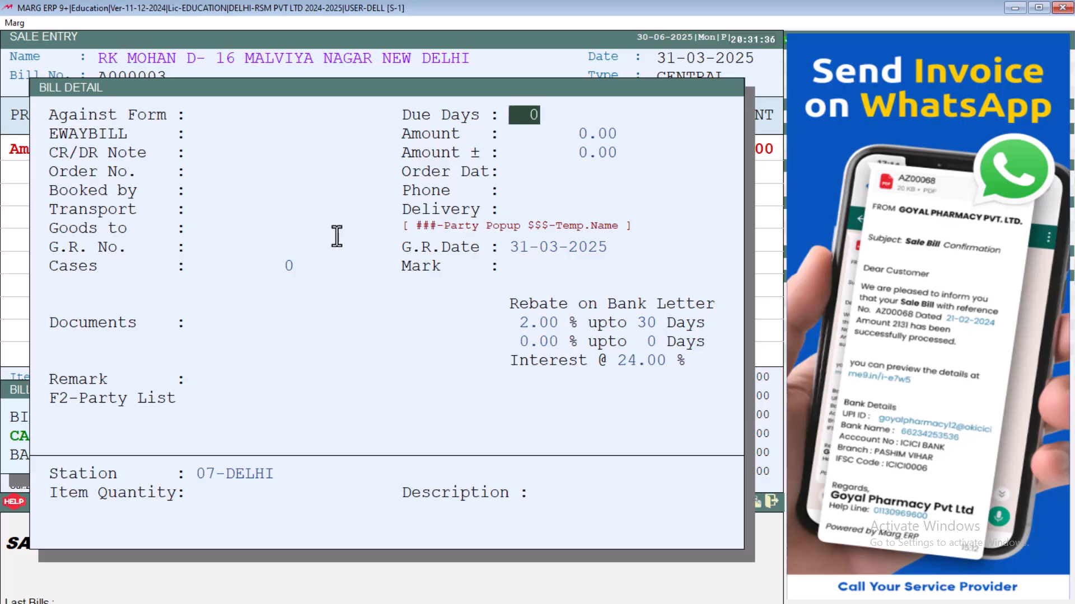
key("Return")
key("Return")
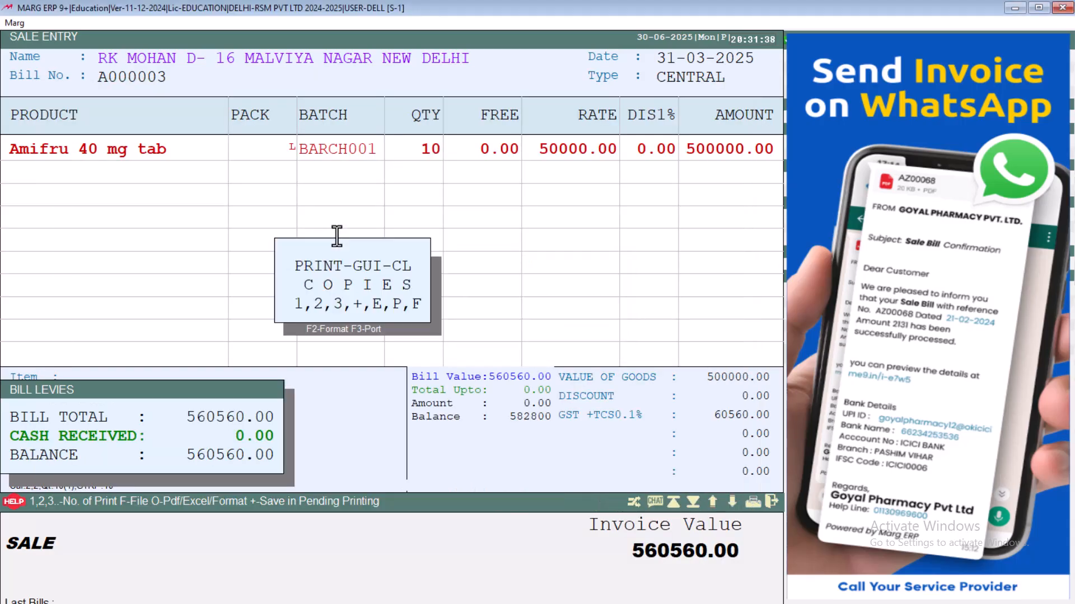
Step: Preview the printed GST invoice for the TCS entry, then close it and leave sale entry
key("Return")
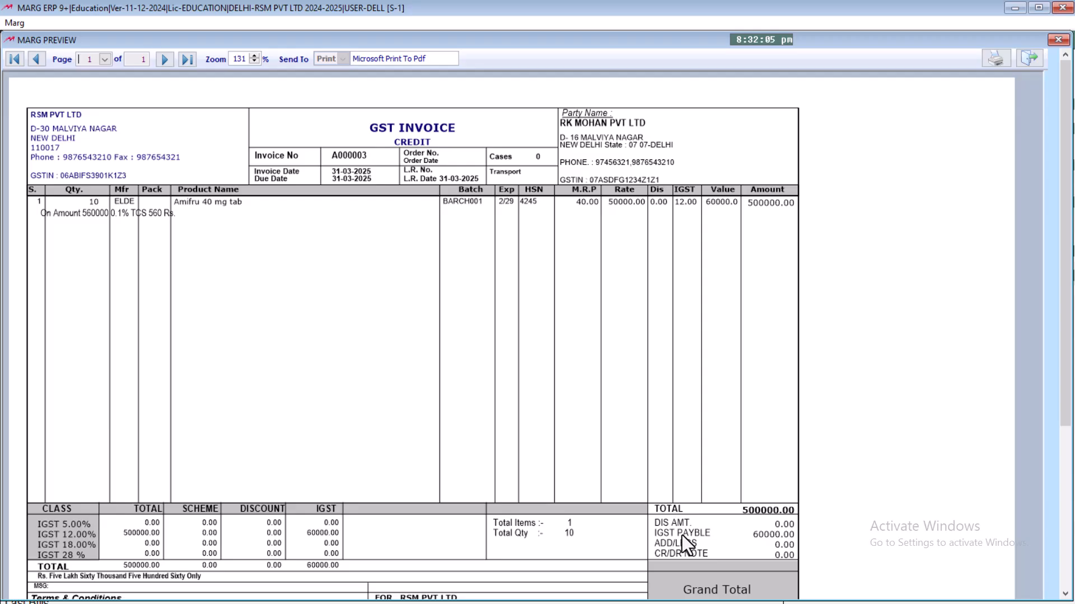
key("Escape")
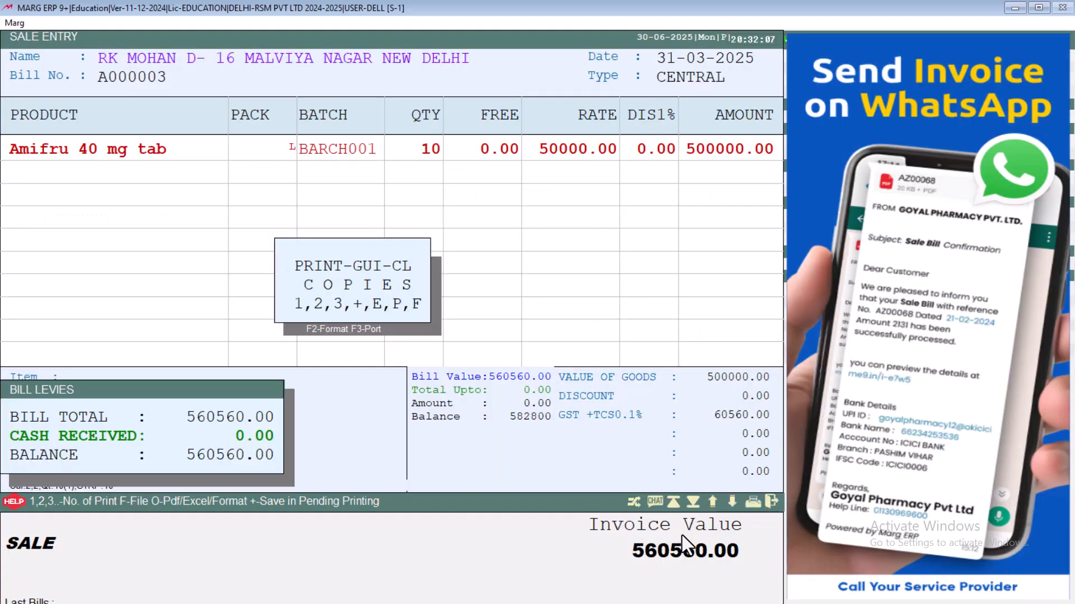
key("Escape")
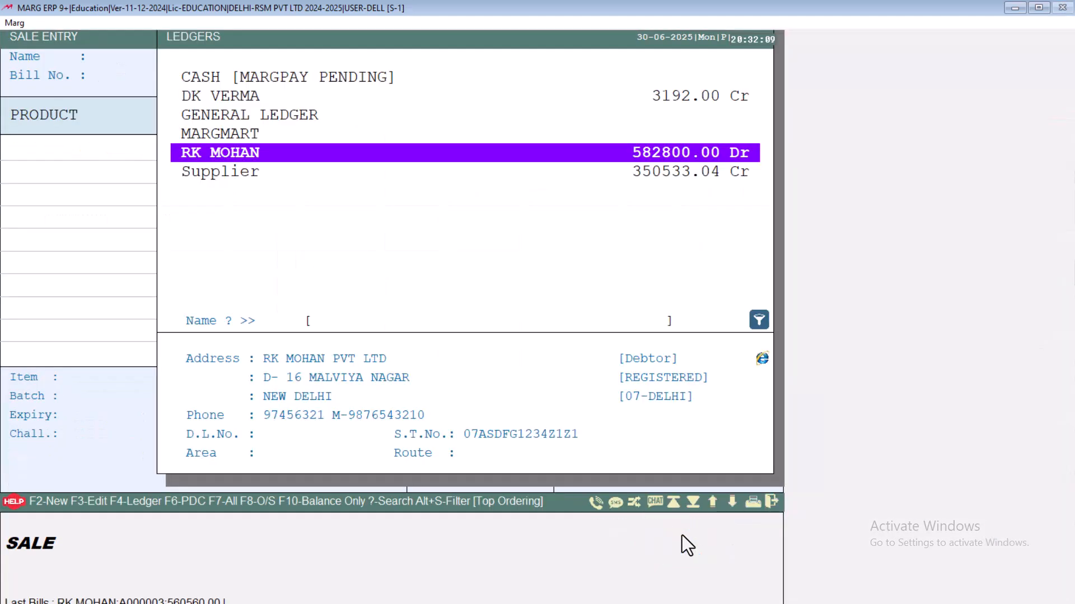
key("Escape")
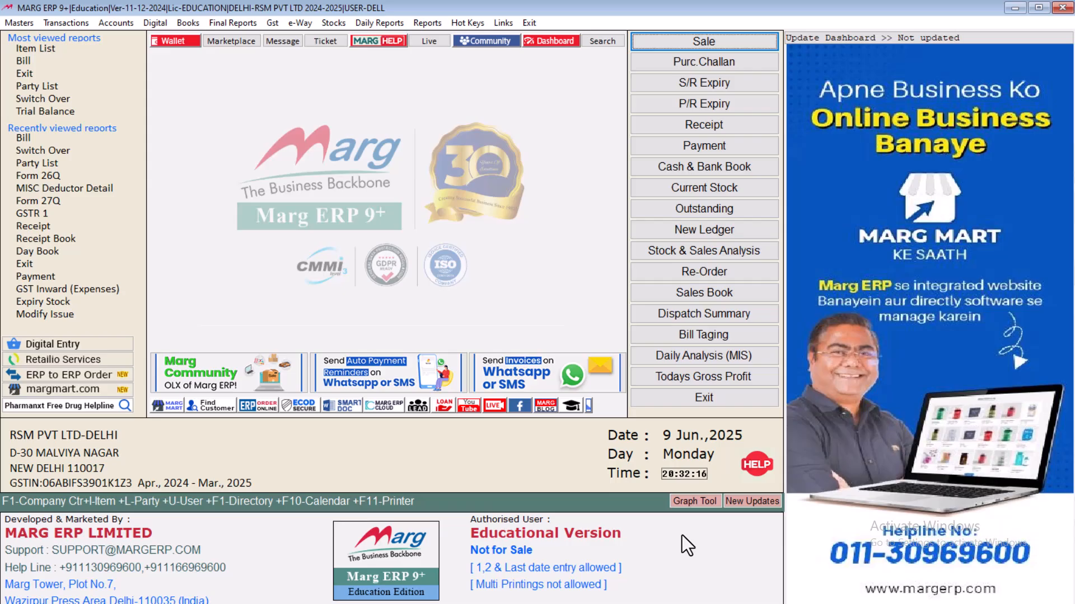
Step: Start a sale bill dated 31-03-2025 and create a new customer ledger under SUNDRY DEBTORS, entering only the customer's name
key("alt+n")
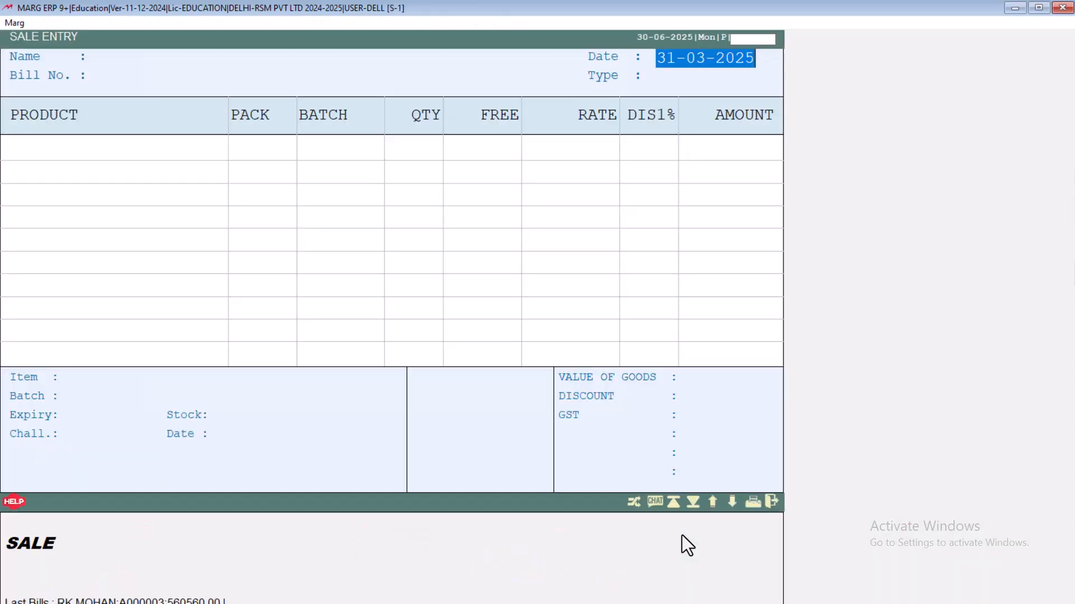
key("Return")
key("alt+Tab")
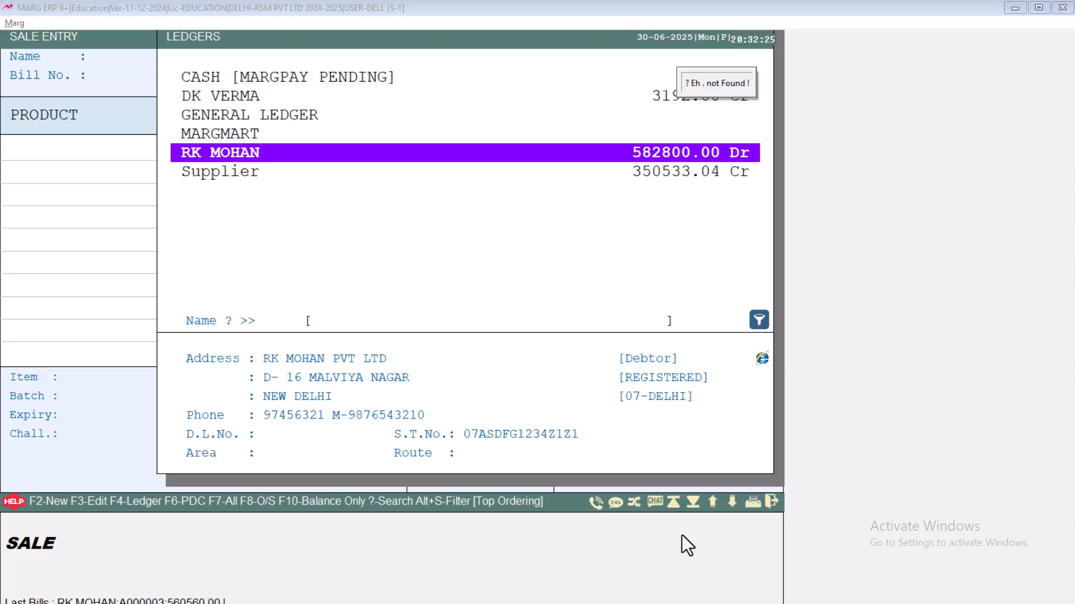
key("F2")
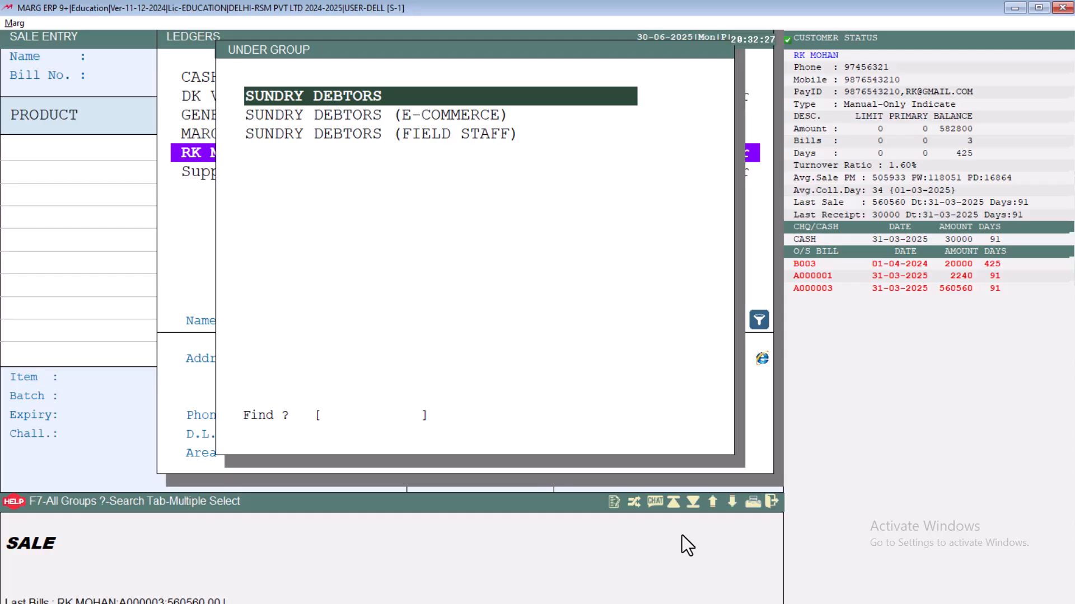
key("Return")
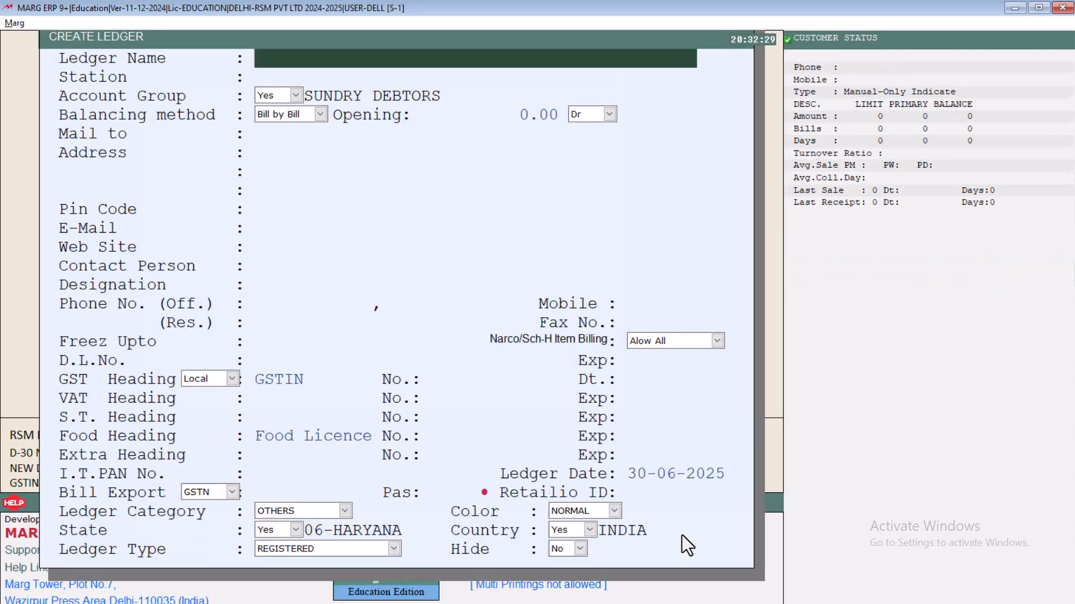
type("PK MOHAN")
key("Return")
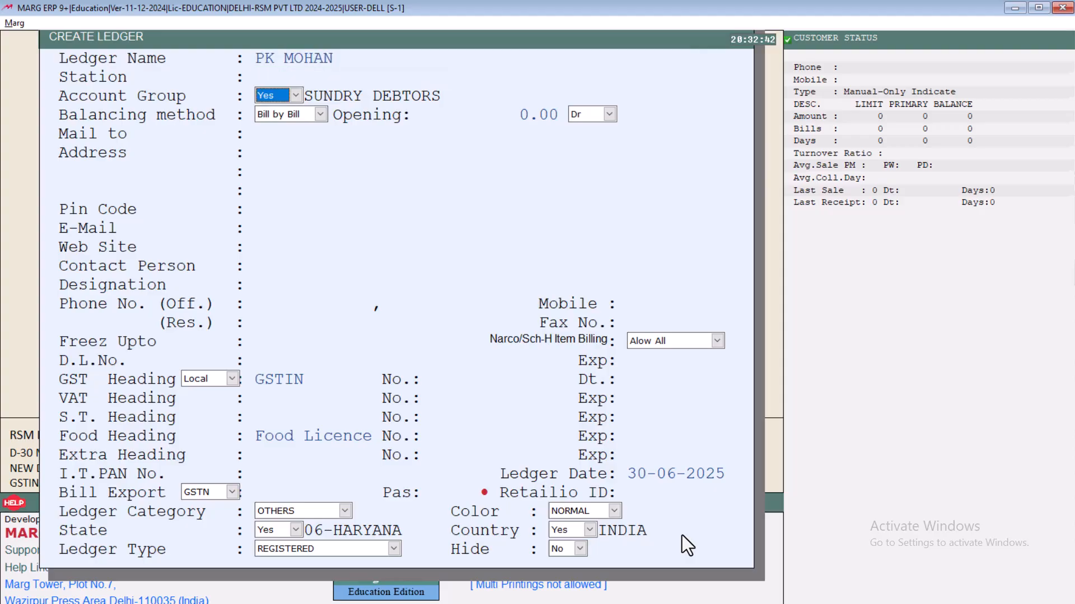
key("Return")
key("Return")
key("Return")
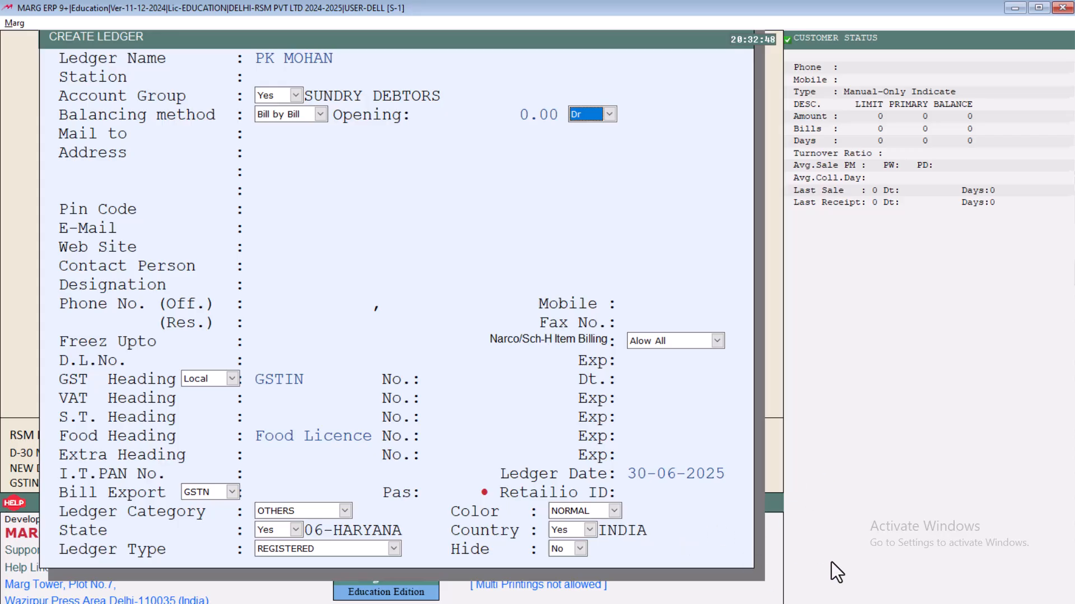
key("Page_Down")
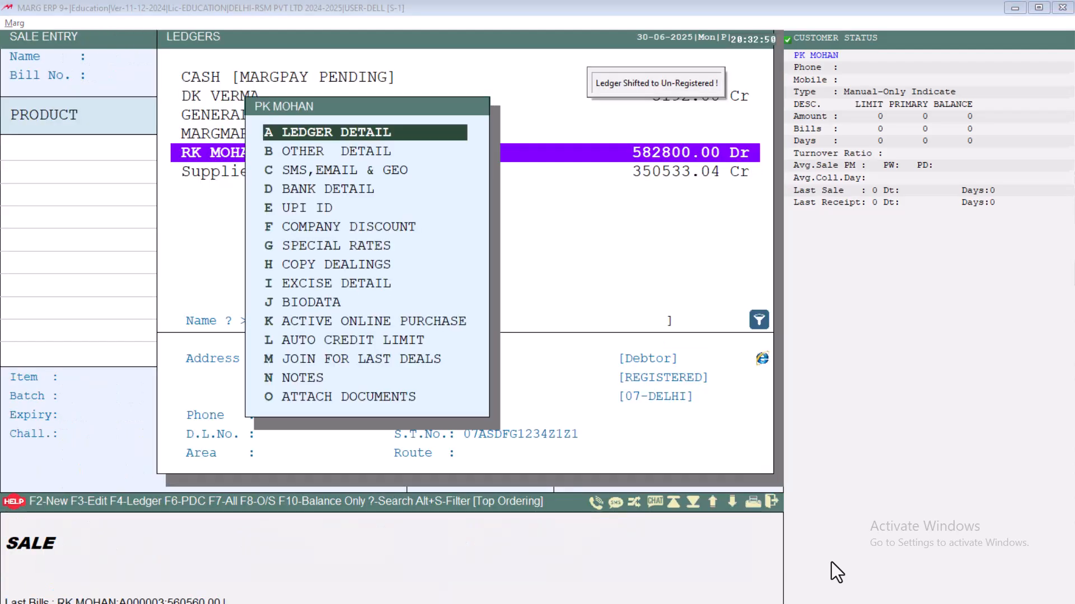
key("Escape")
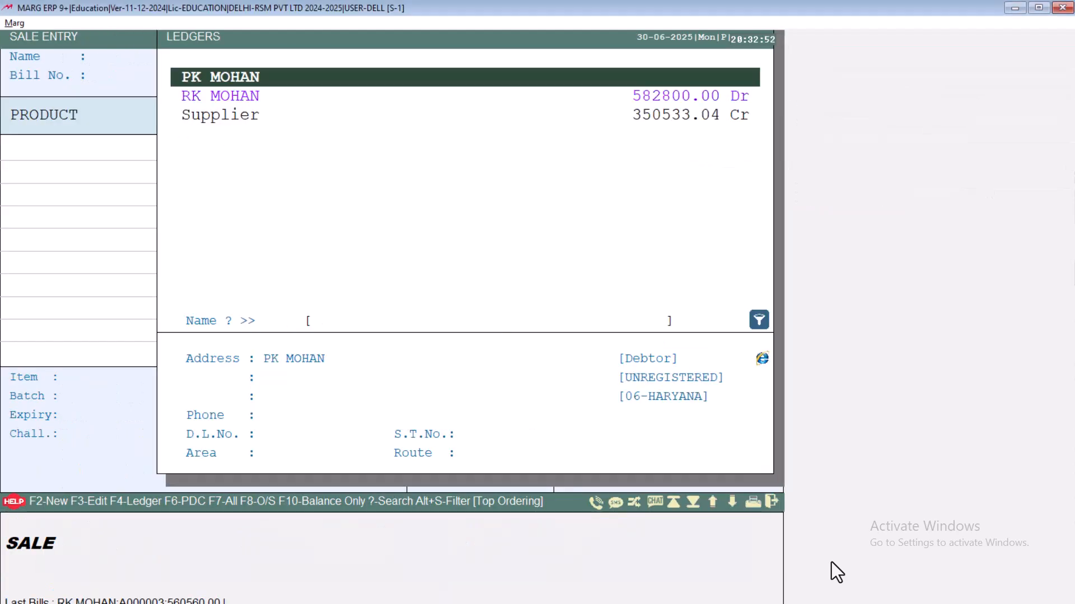
Step: Set TCS on Sales to B-Ask Charge in the new customer's other details and save the ledger
key("F3")
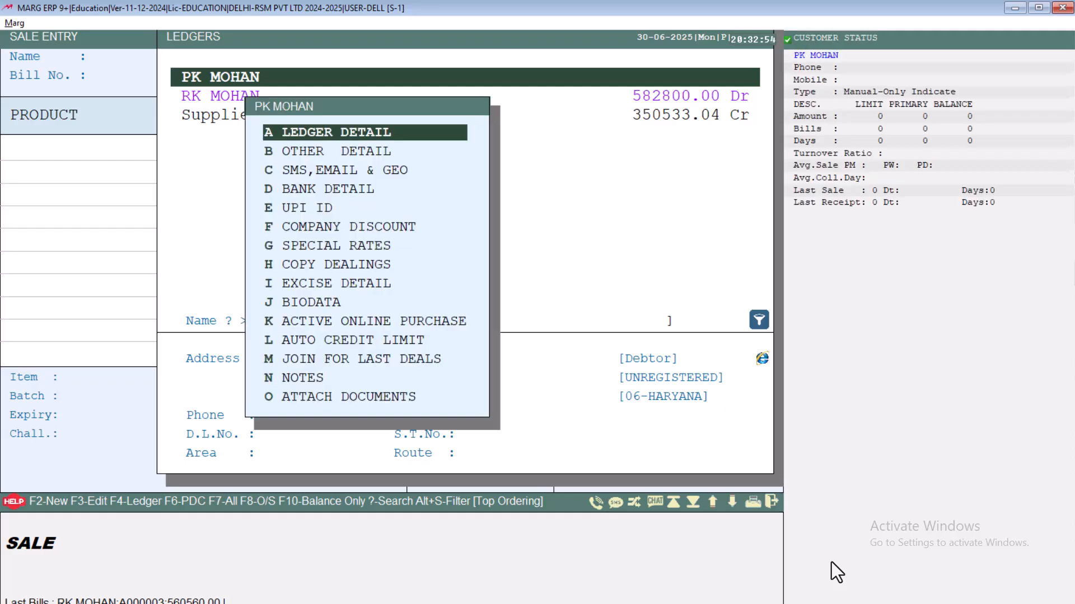
key("Down")
key("Return")
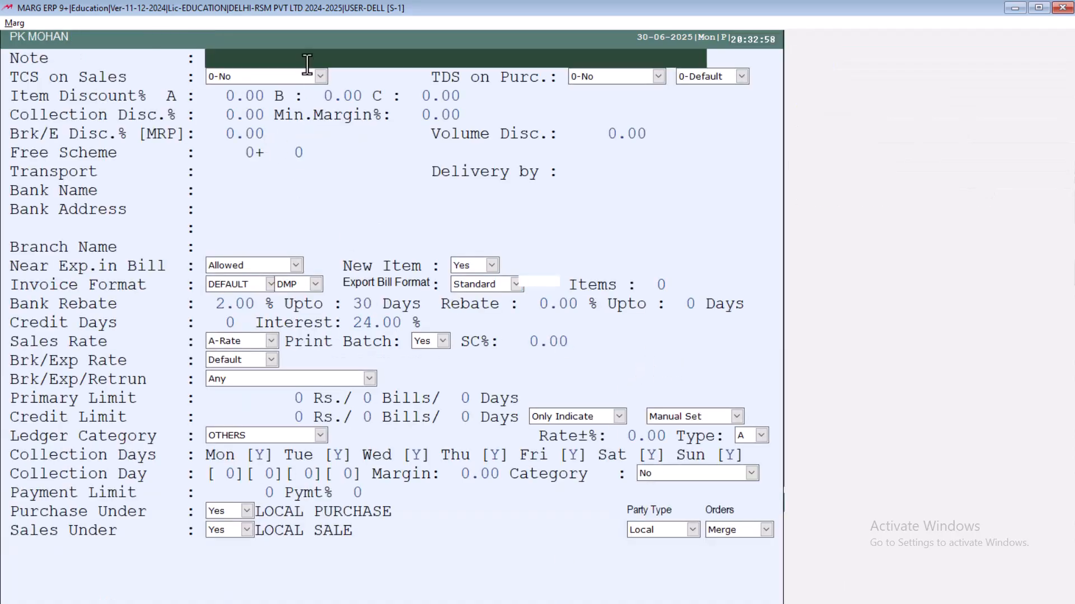
left_click(295, 78)
key("Down")
key("Down")
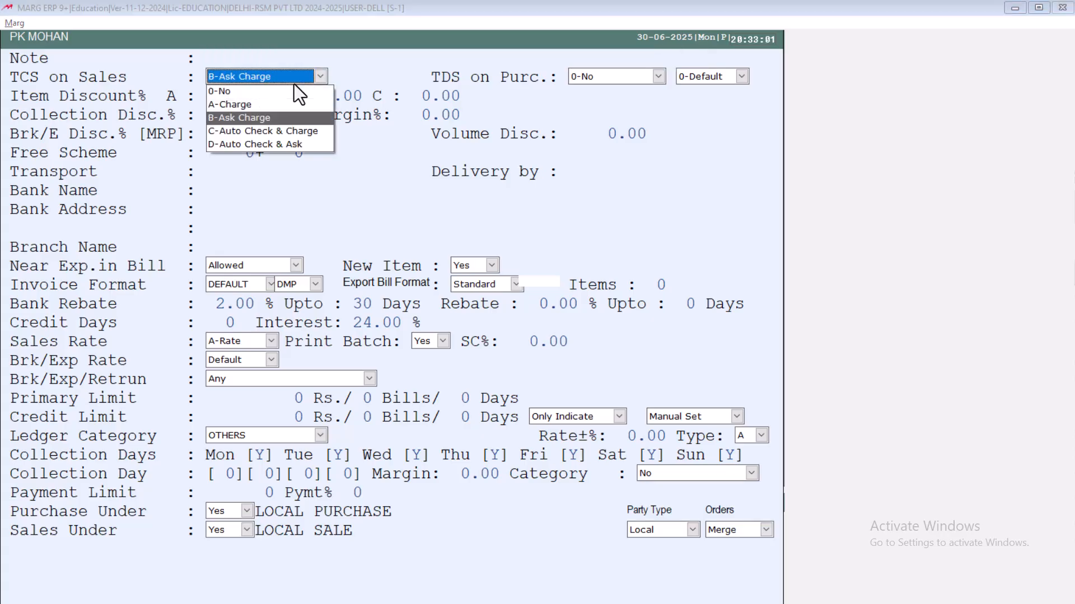
key("Return")
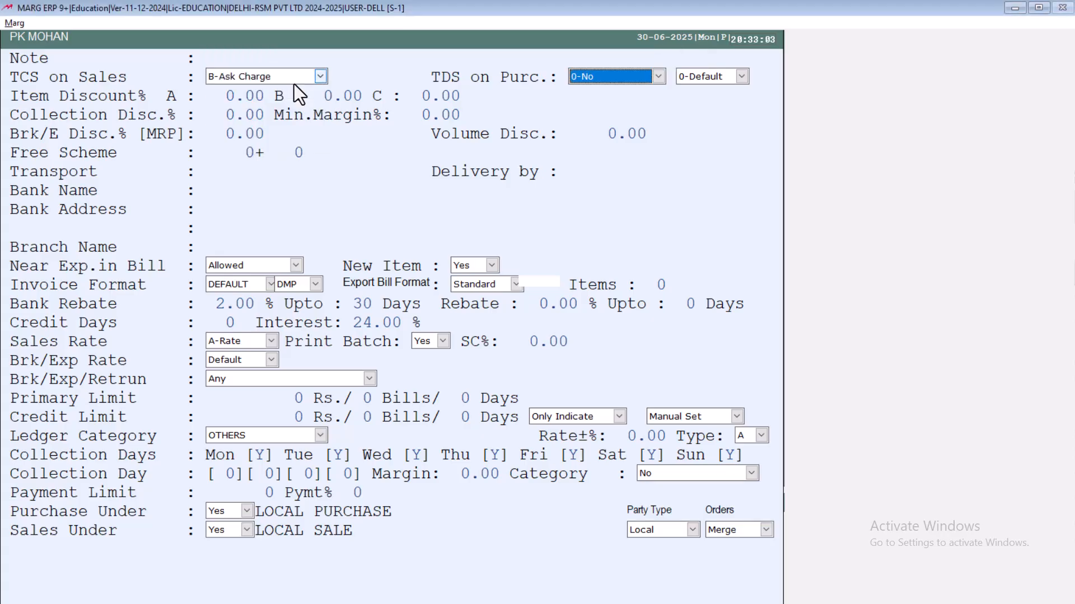
key("Page_Down")
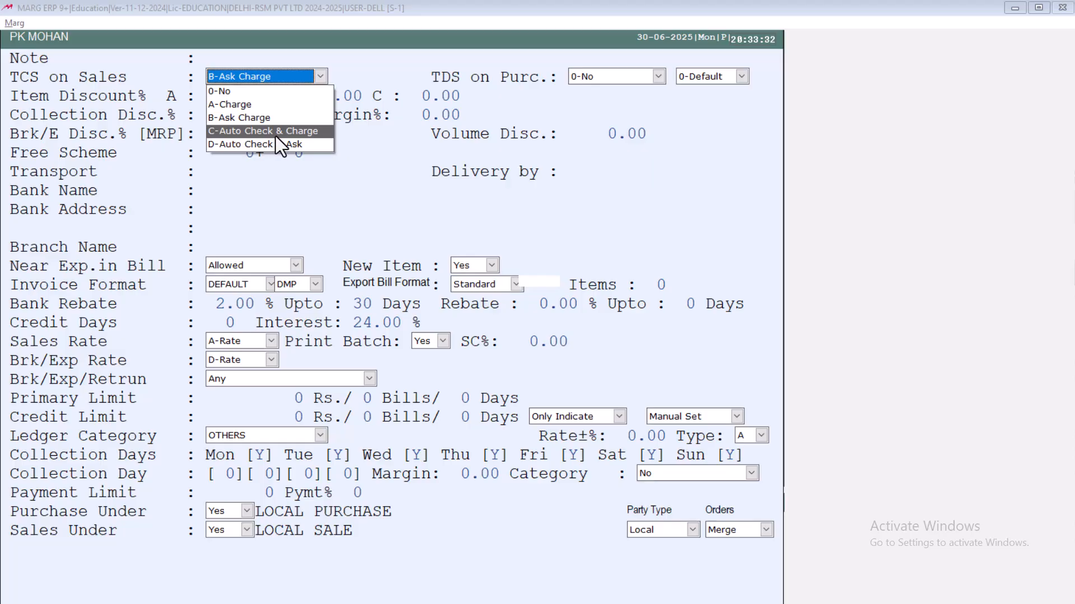
Step: Go through the TCS on Sales options, reselect B-Ask Charge for the new customer, and save the other details
key("Up")
key("Up")
key("Down")
key("Up")
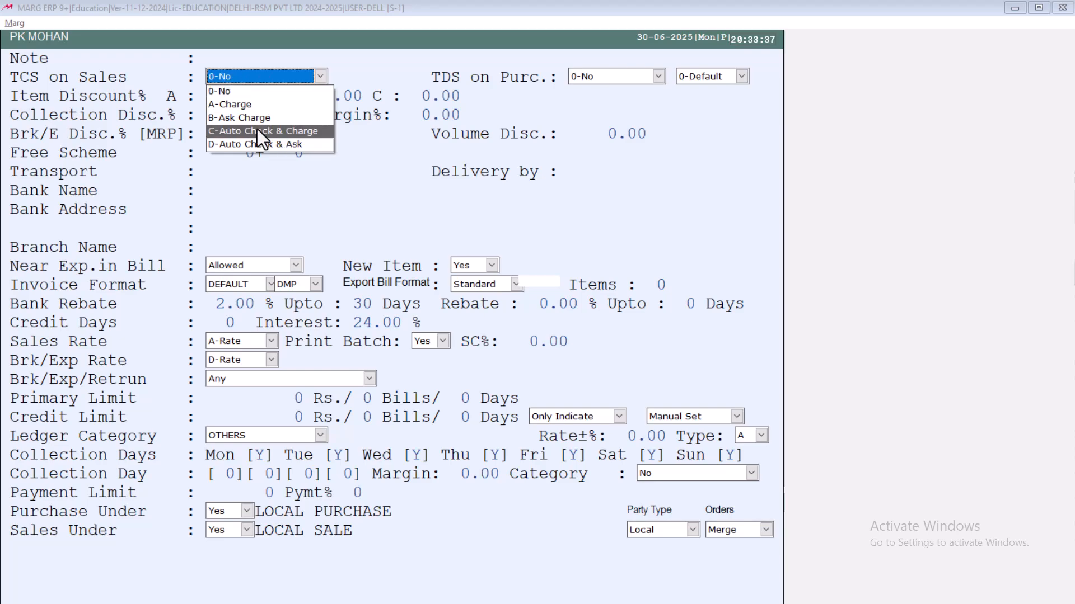
left_click(213, 116)
key("Return")
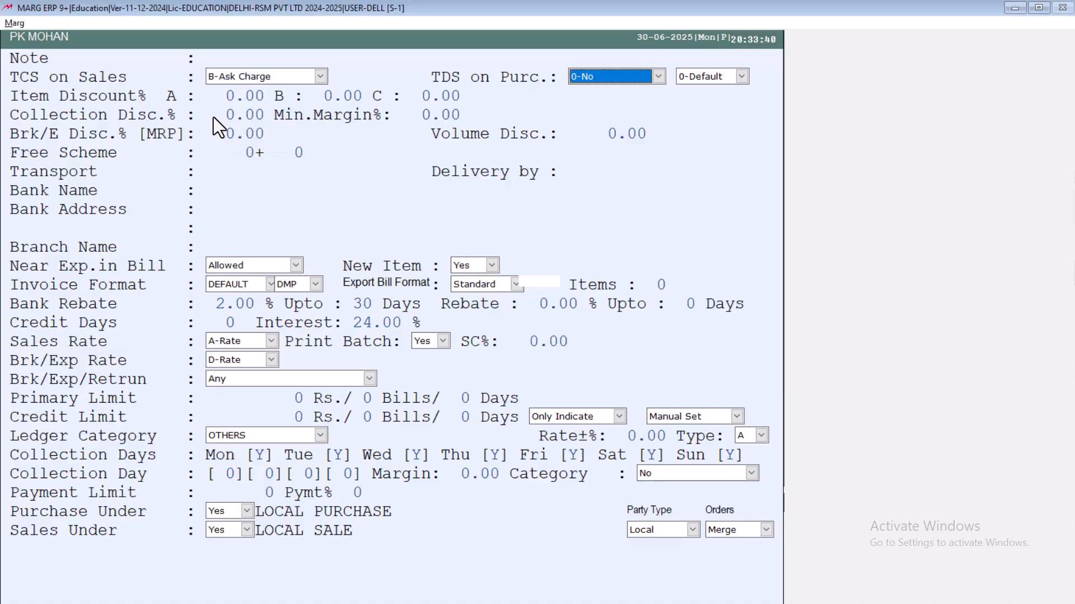
key("Escape")
key("Return")
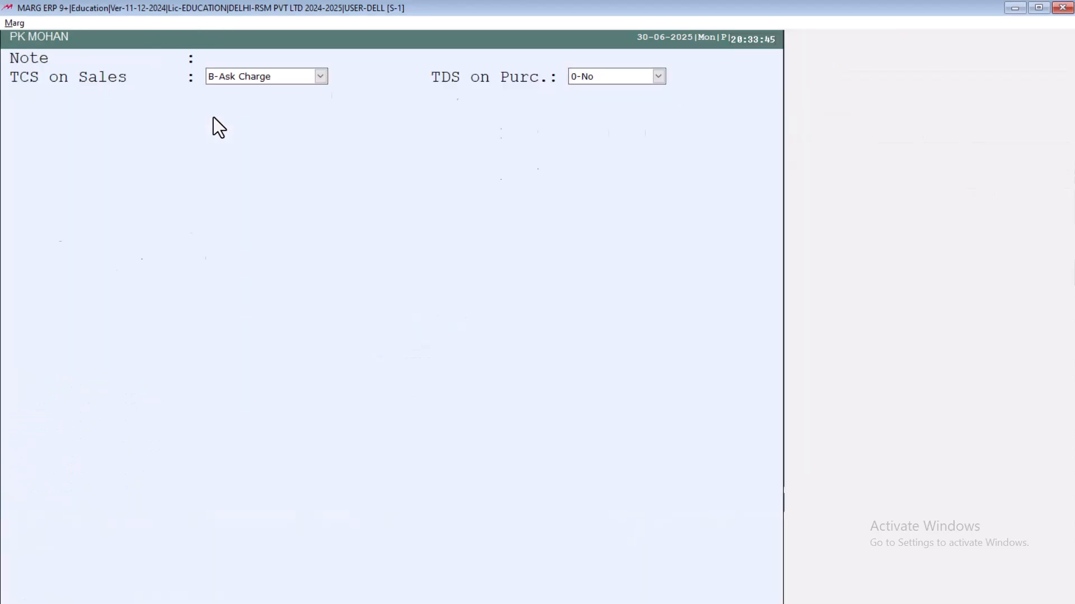
Step: Leave the new customer's ledger options and select that customer for the sale bill
key("Escape")
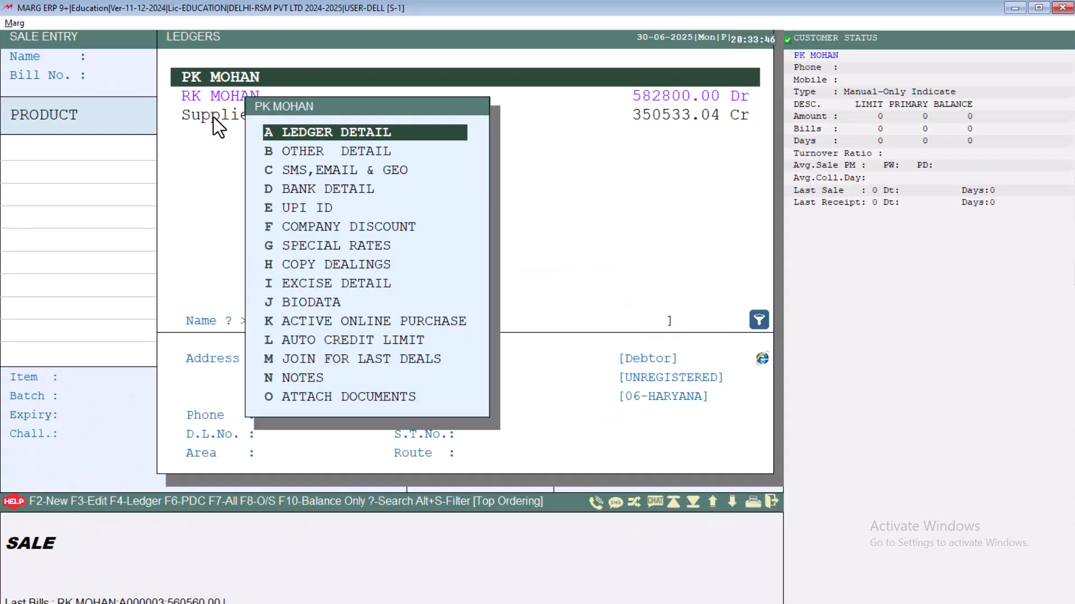
key("Escape")
key("Return")
key("Escape")
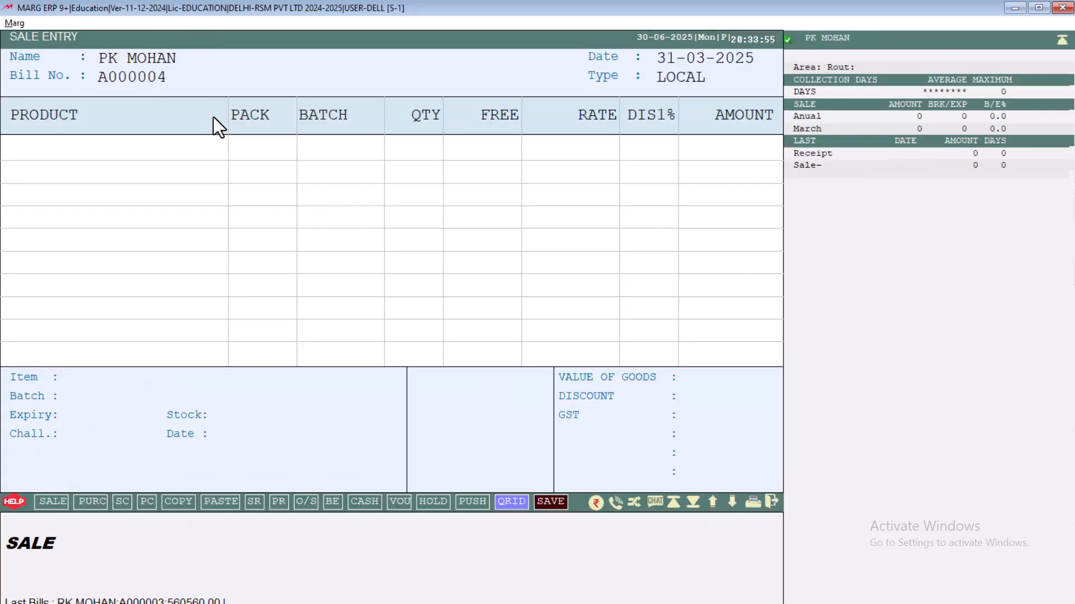
Step: Add one piece of Baby body lotion to the sale bill at the rate of 400.00
key("Return")
key("Return")
key("Down")
key("Down")
key("Down")
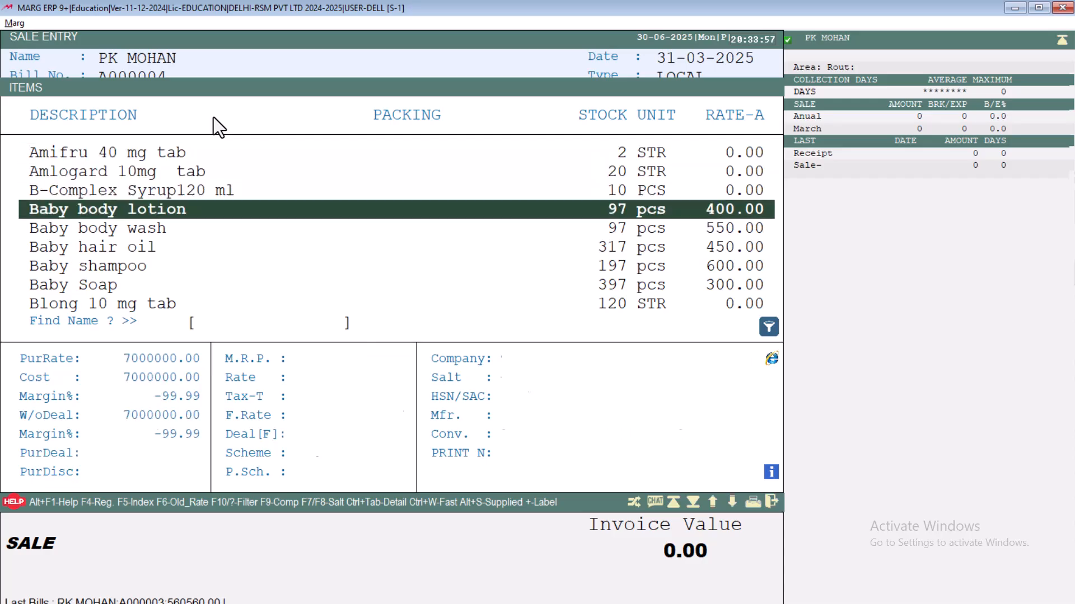
key("Return")
key("Return")
type("1")
key("Return")
key("Right")
key("Return")
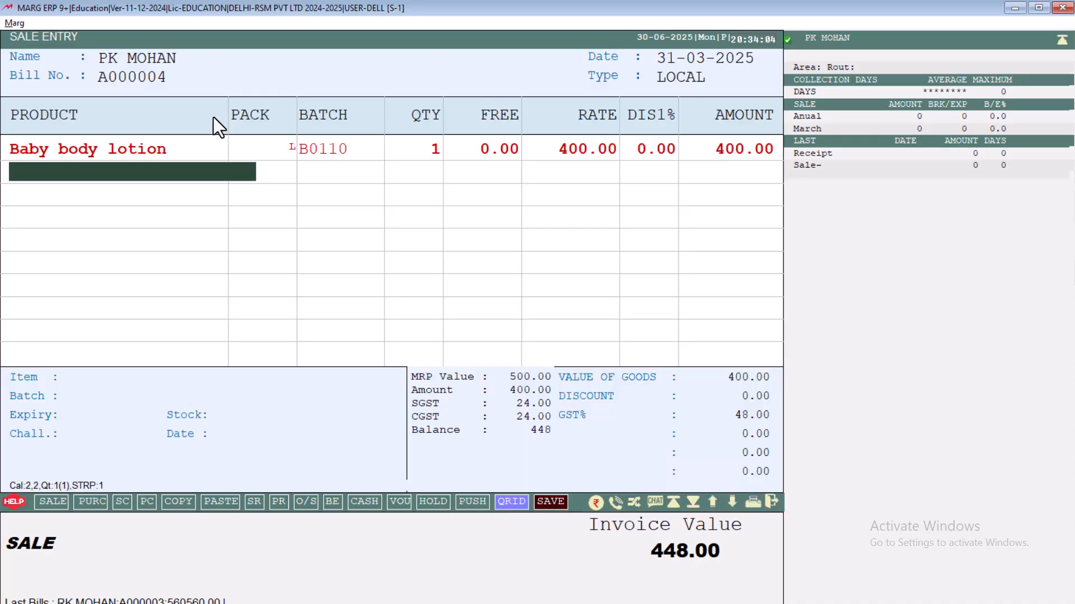
Step: Save the bill despite the loss alert and agree to charge TCS for the customer without a PAN
key("Escape")
key("ctrl+w")
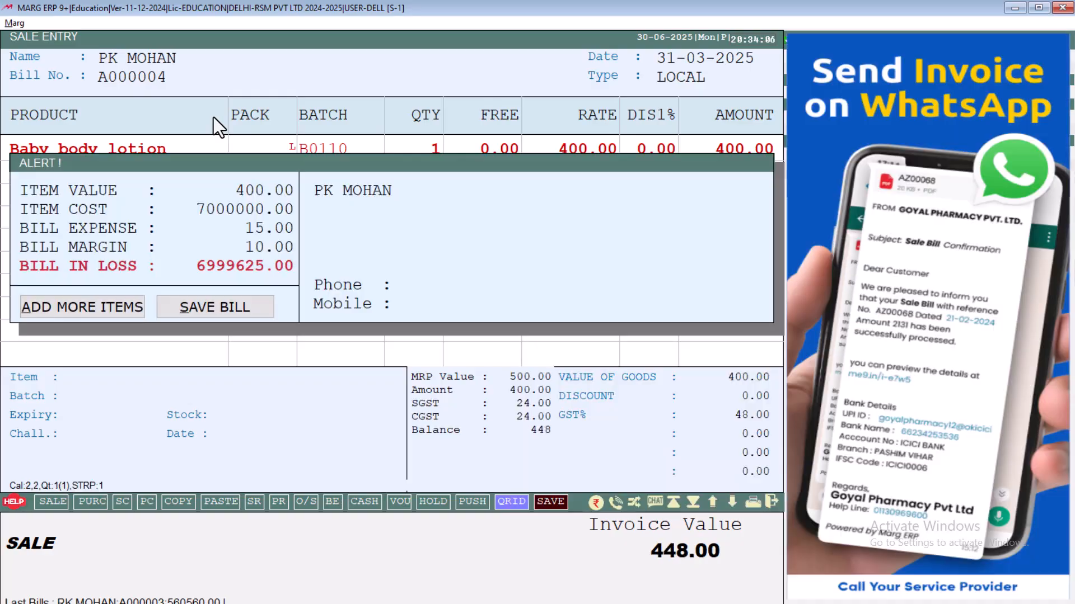
key("Return")
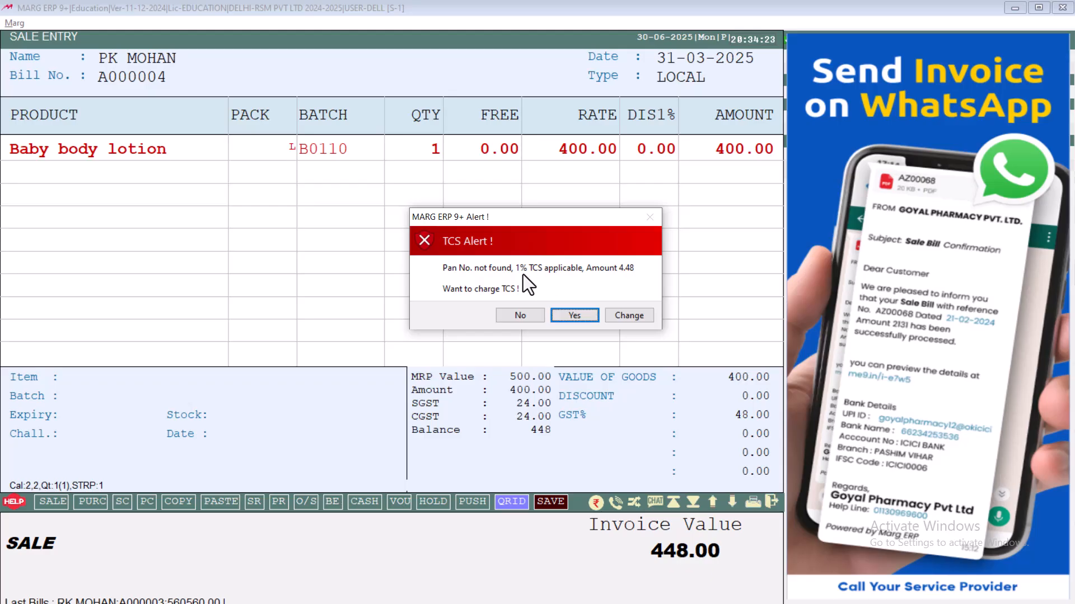
left_click(580, 317)
Step: Accept the bill levies and bill details unchanged, finish saving the bill, and leave sale entry
key("Return")
key("Return")
key("Return")
key("Return")
key("Return")
key("Return")
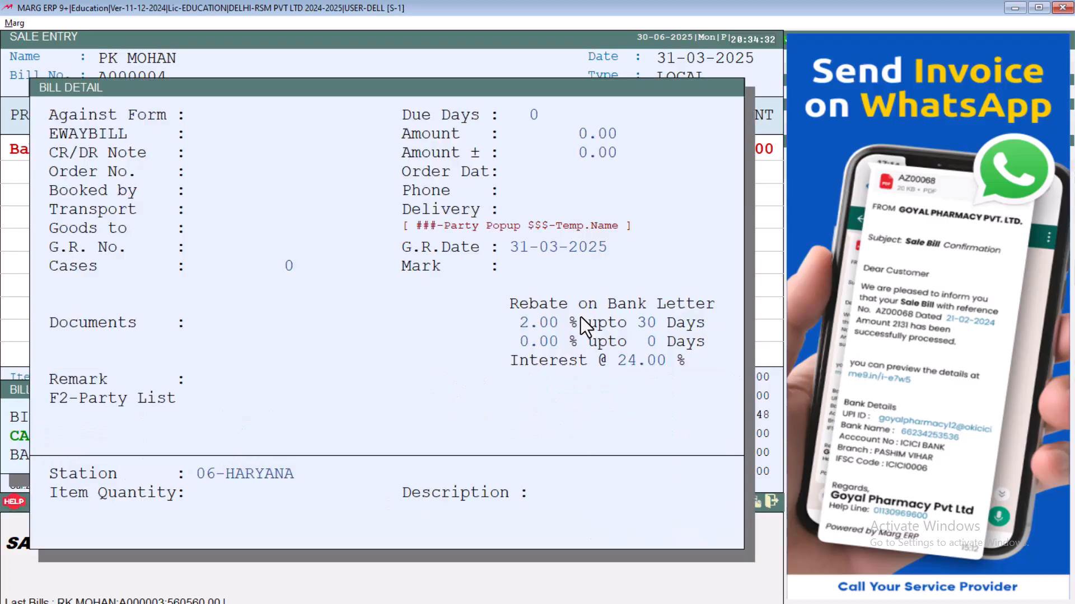
key("Return")
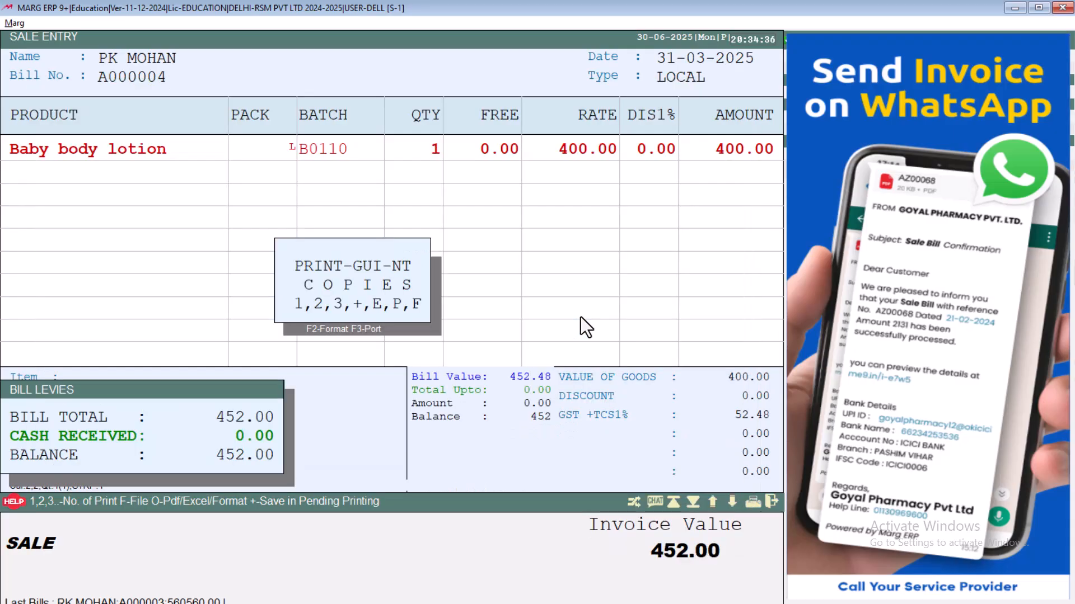
key("Return")
key("Escape")
key("Escape")
key("Escape")
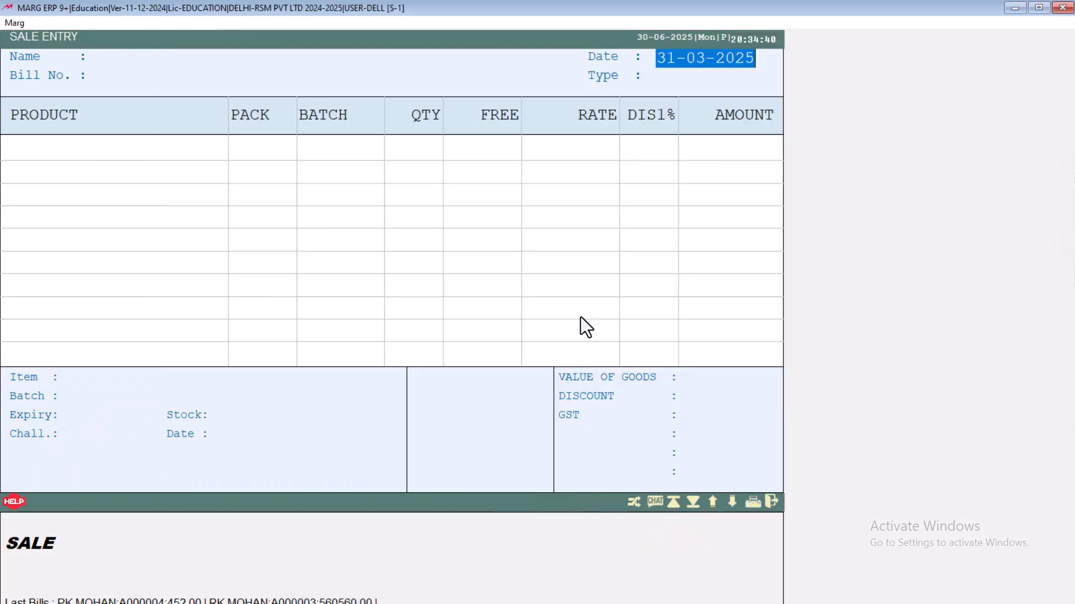
key("Escape")
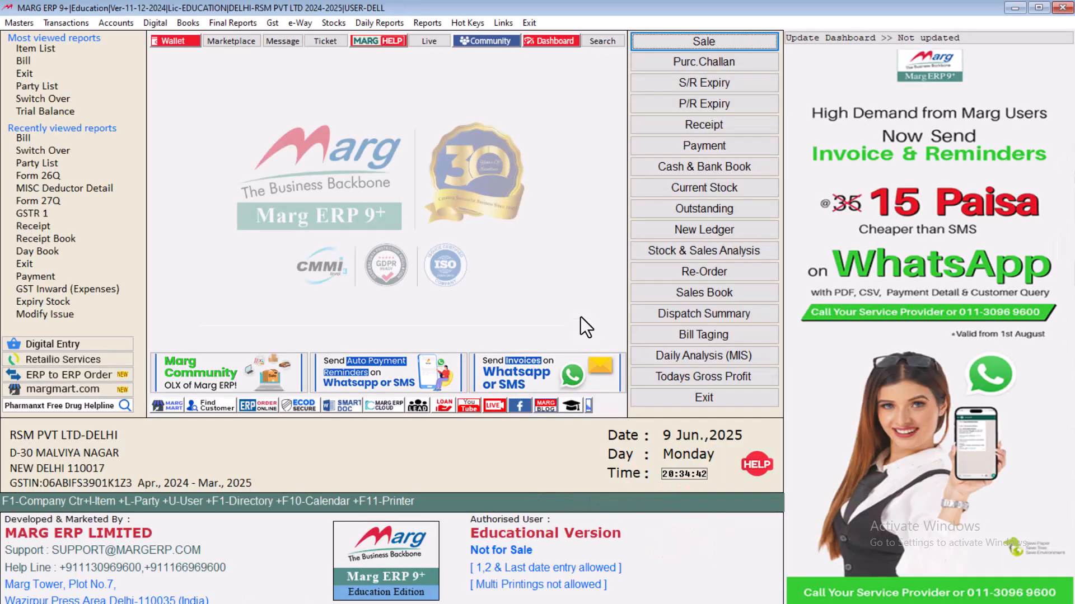
Step: Open the TCS ON SALES account from the party ledger list for the period 01-04-2024 to 31-03-2025
key("ctrl+l")
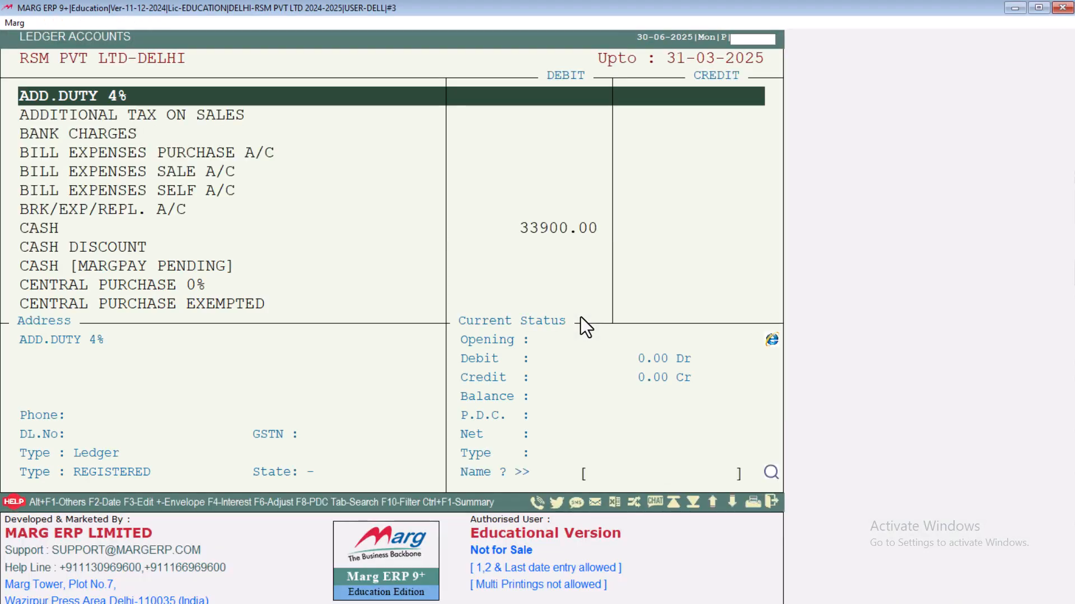
key("Down")
key("Down")
key("Down")
key("Down")
key("Down")
key("Down")
key("Down")
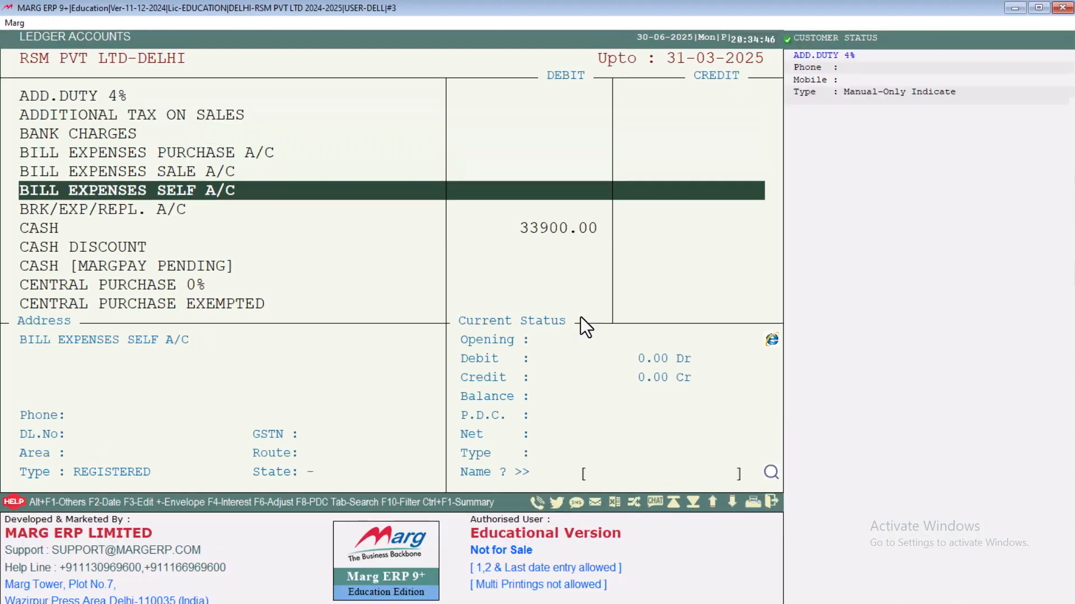
type("TC")
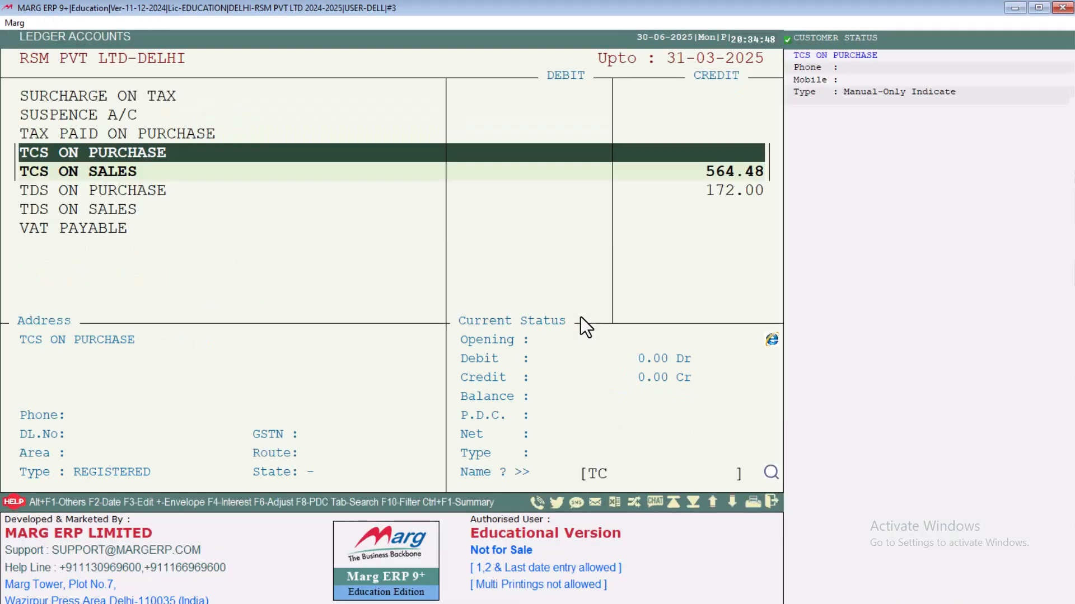
key("Down")
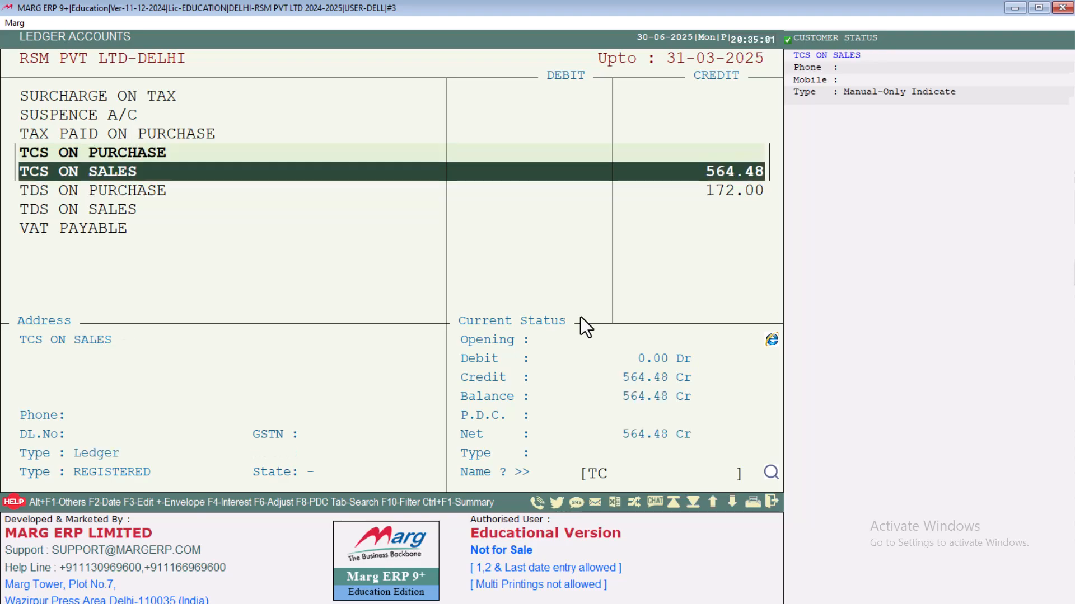
key("Return")
key("Return")
key("Return")
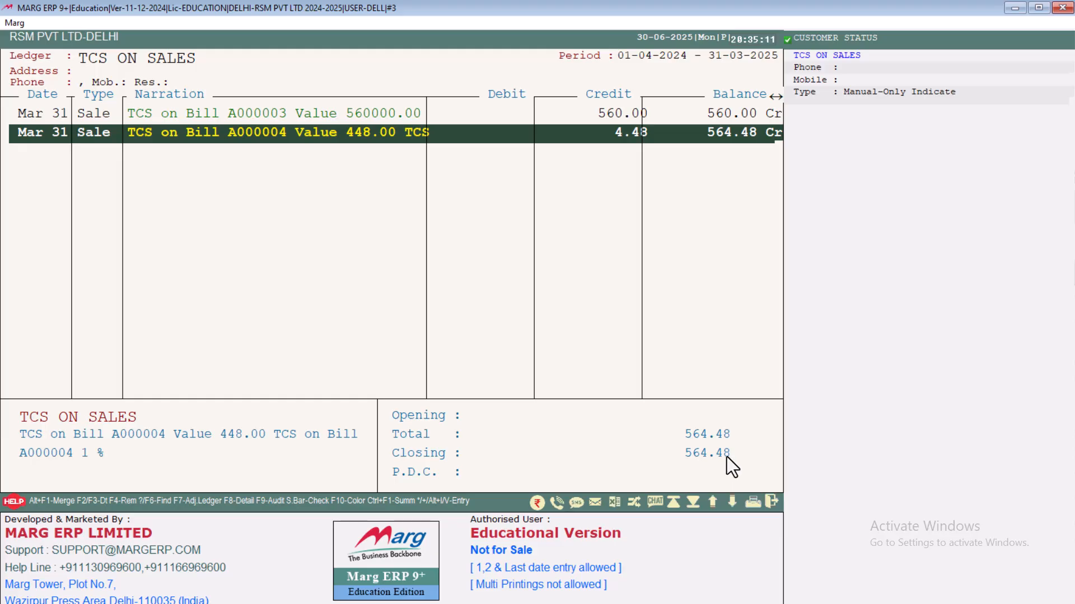
Step: Review the sales vouchers behind both TCS ON SALES entries, then return to the ledger list
key("Up")
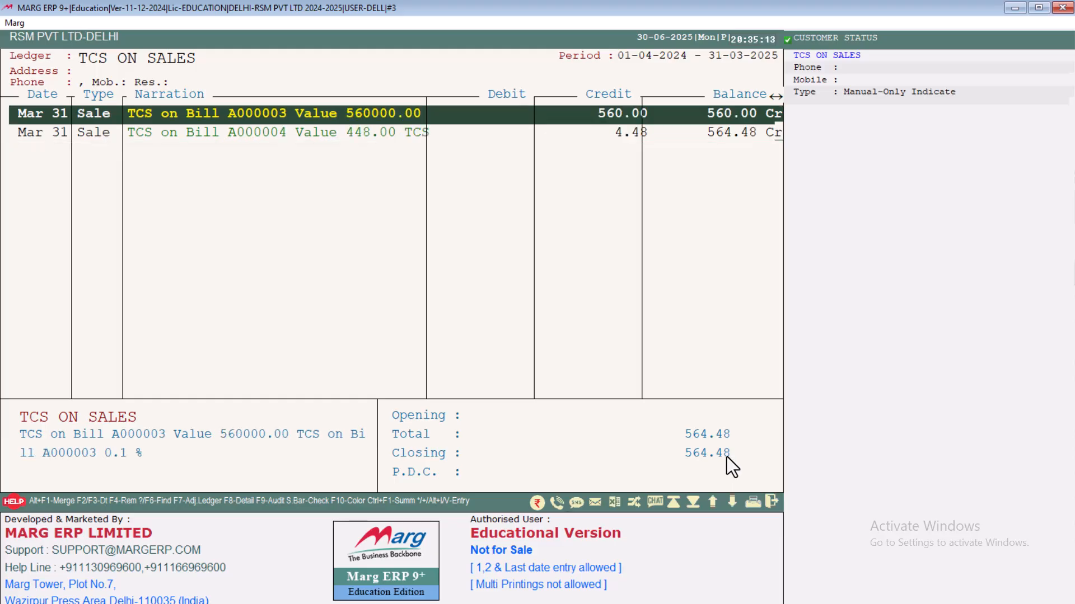
key("Return")
key("Escape")
key("Return")
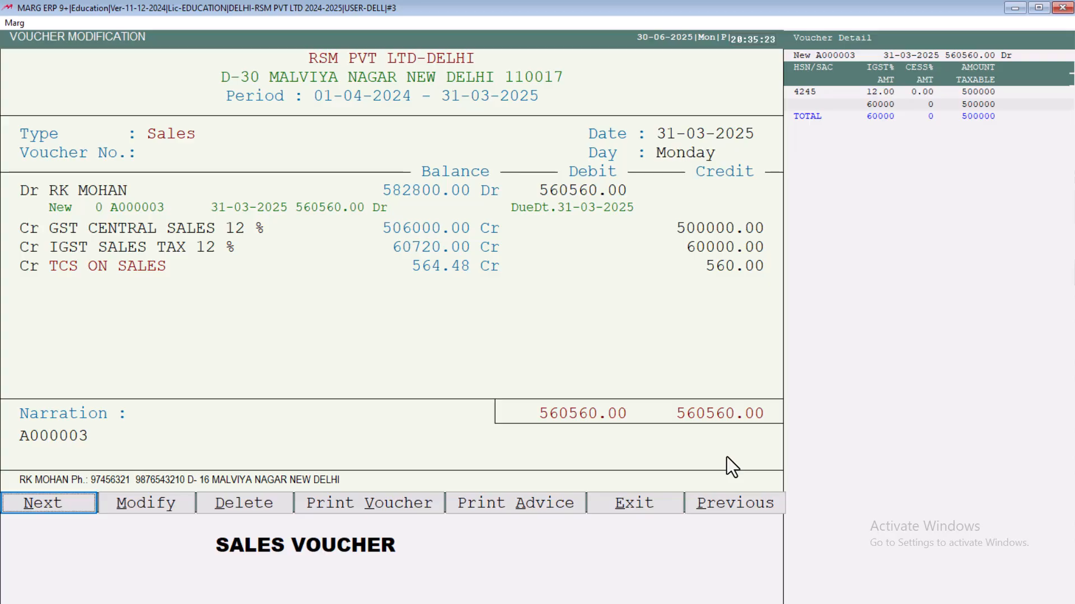
key("Escape")
key("Down")
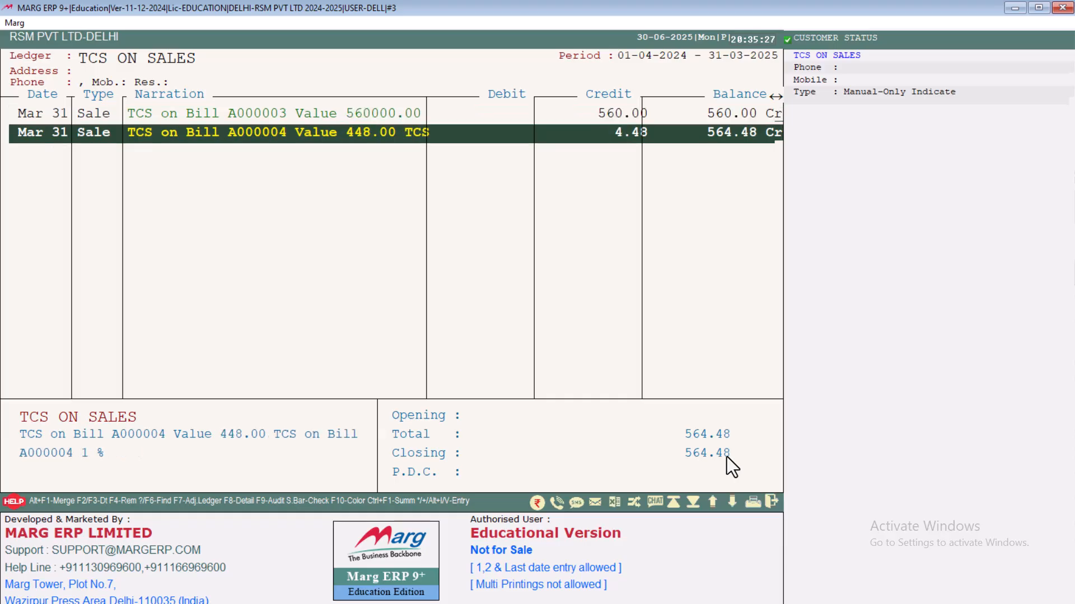
key("Return")
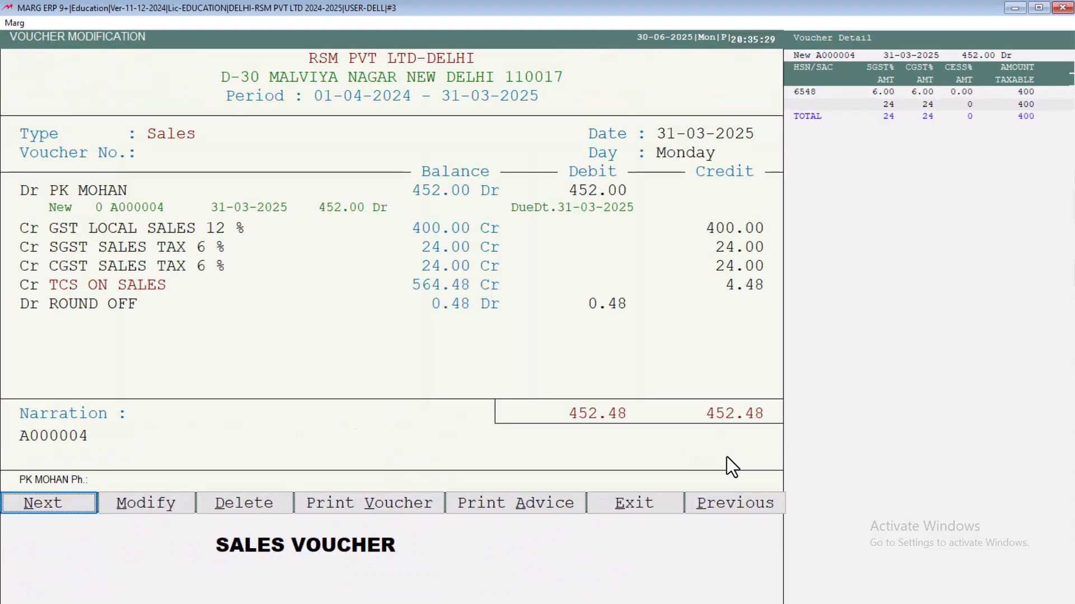
key("Escape")
key("Escape")
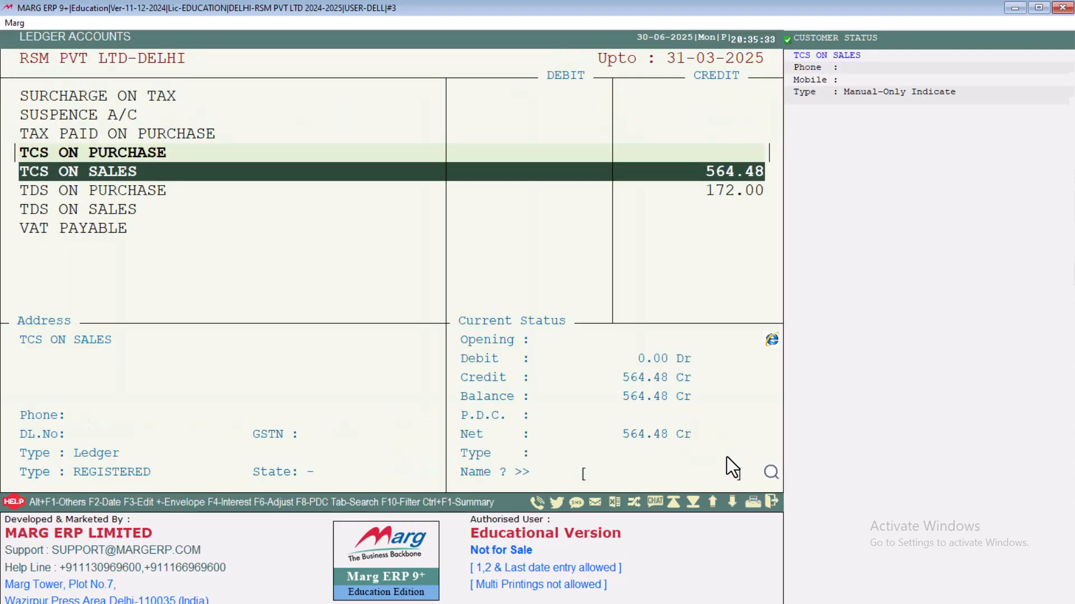
Step: Find the new customer by name in the ledger list and display the ledger from 01-04-2024 to 31-03-2025
key("Up")
key("Up")
key("Up")
key("Up")
key("Page_Up")
key("Page_Up")
key("Page_Up")
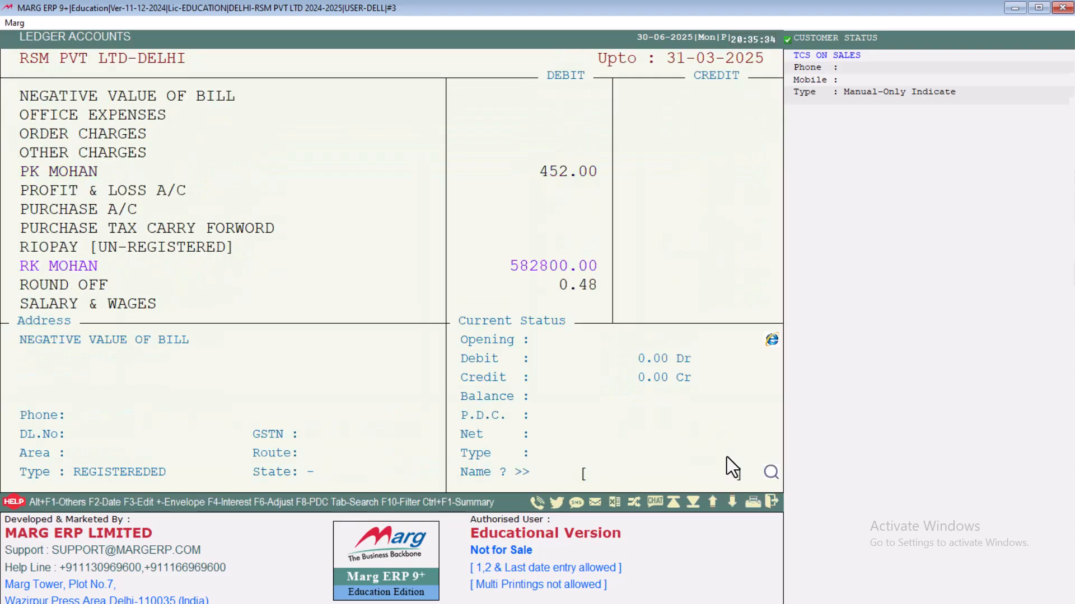
key("Down")
key("Down")
key("Down")
key("Down")
key("Down")
key("Down")
key("Down")
key("Down")
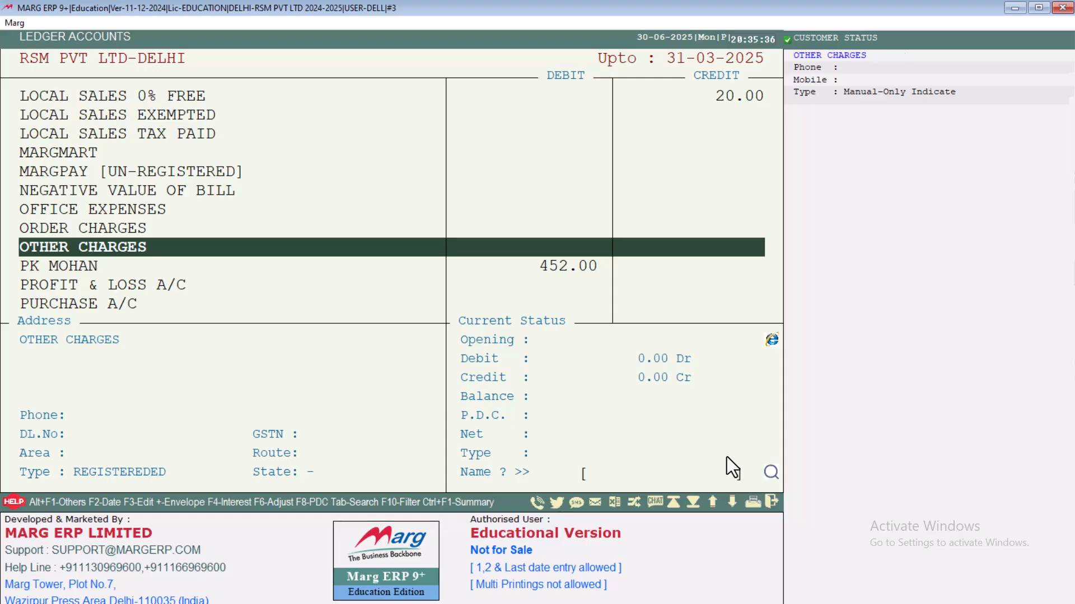
type("PK")
key("Return")
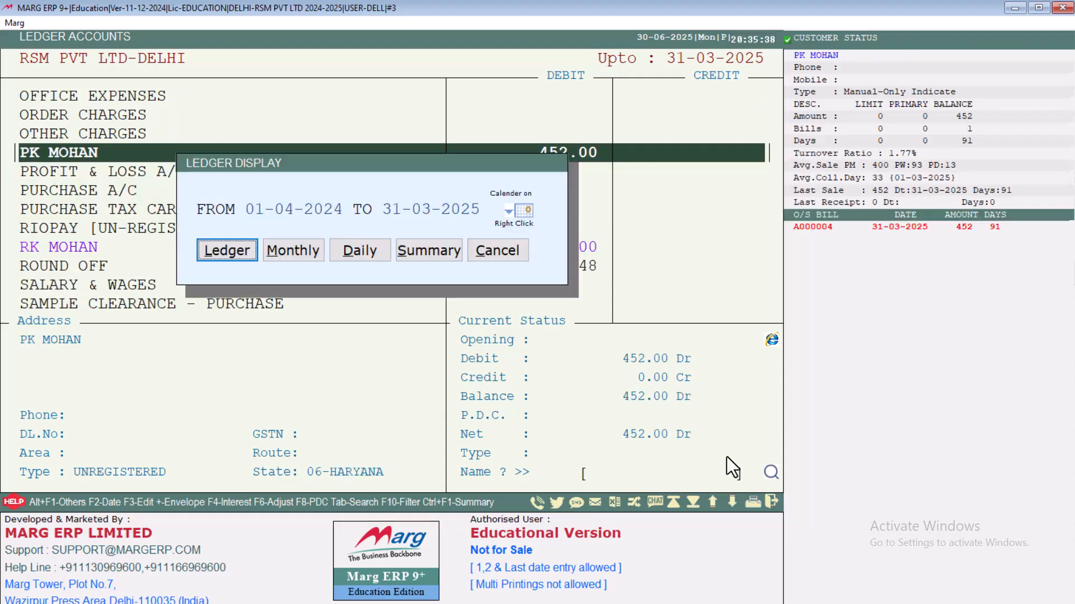
key("Return")
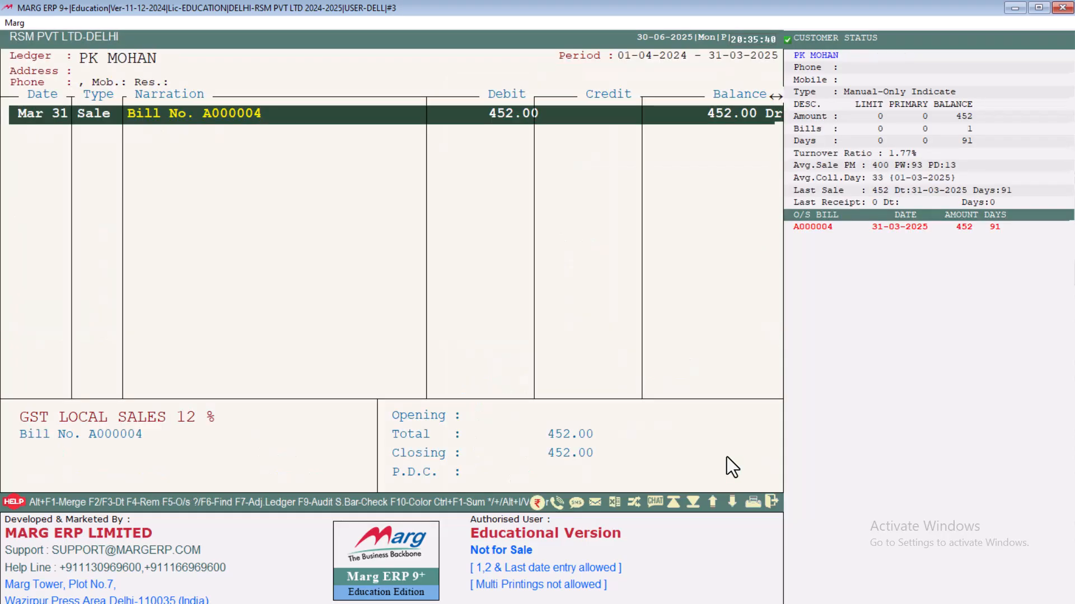
Step: Examine the TCS posting in the new customer's sales voucher, then leave the ledger accounts
key("super+p")
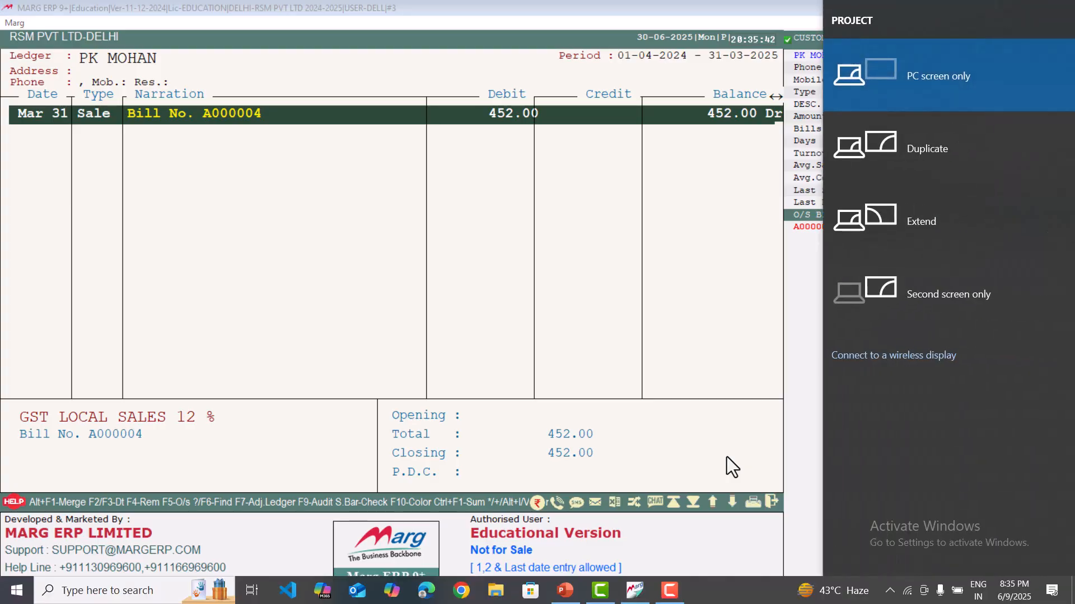
key("Escape")
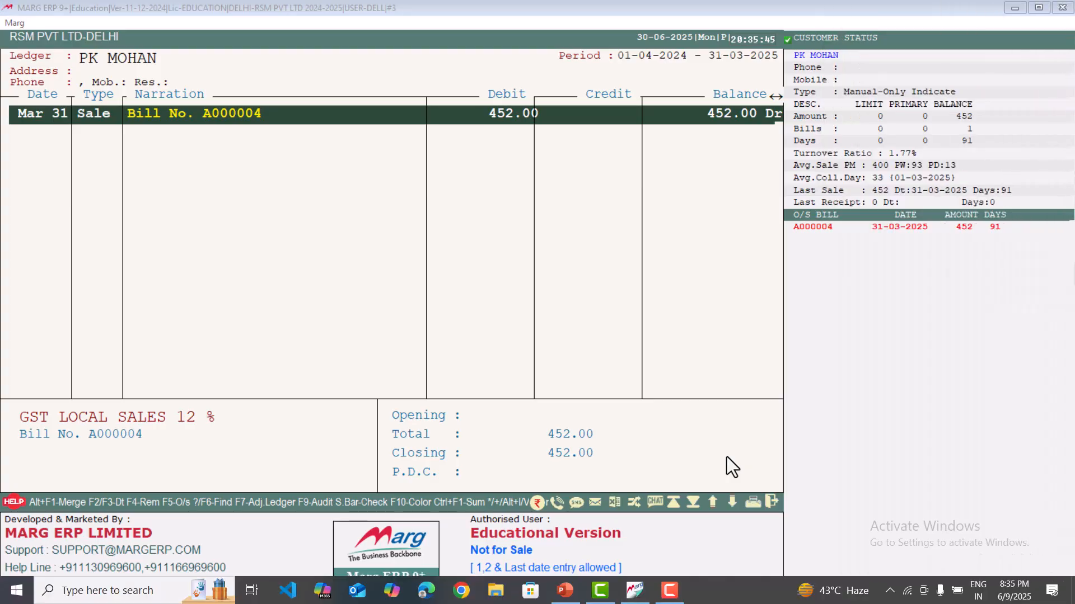
key("Return")
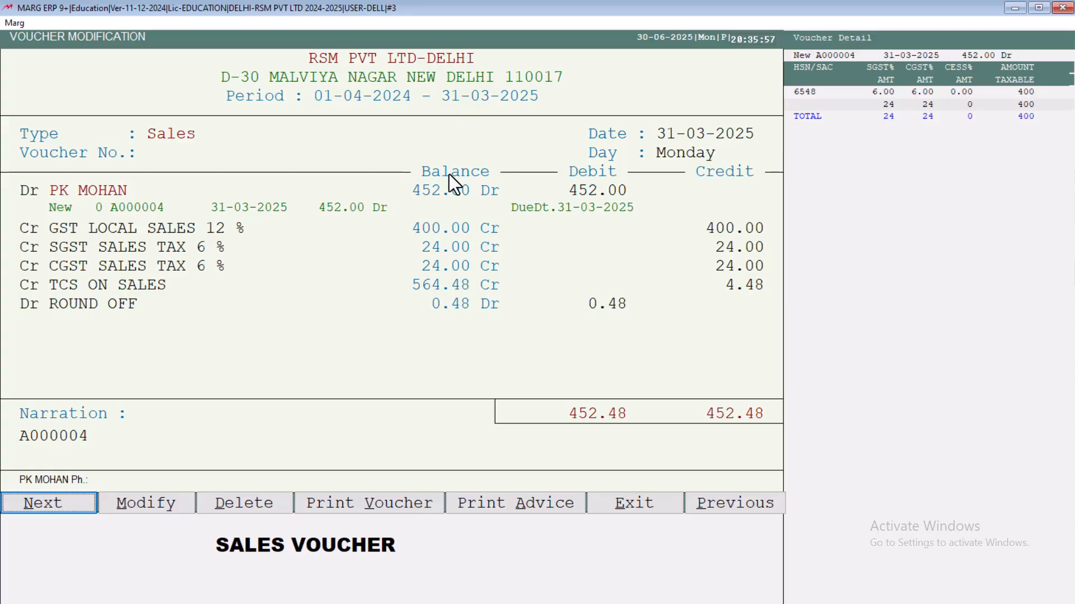
key("Escape")
key("Escape")
key("Escape")
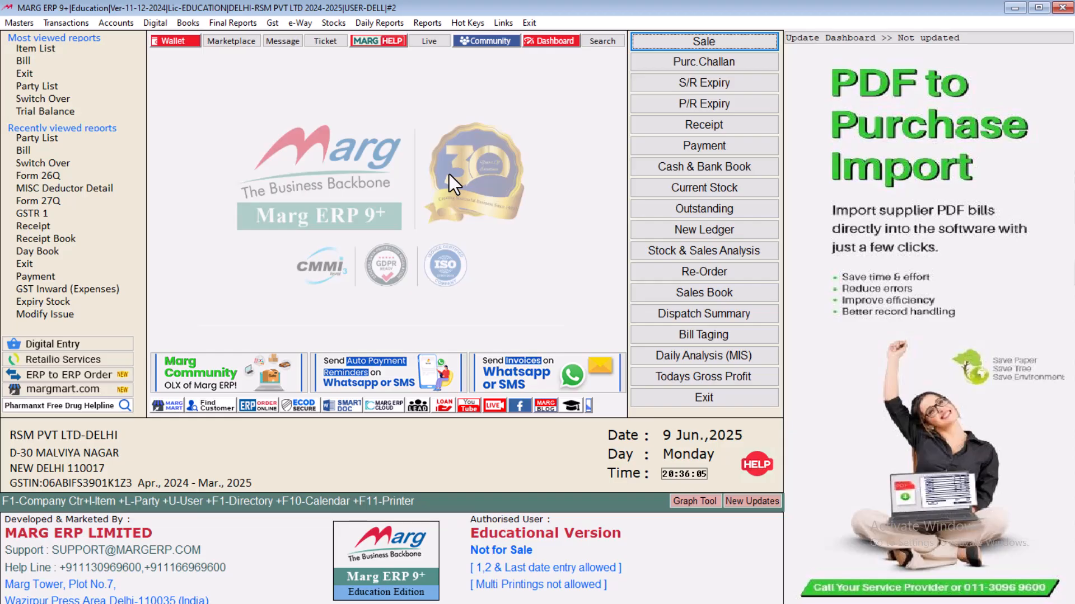
Step: Review the MISC Deductor Detail form in the TDS/TCS reports and close it without changes
left_click(271, 23)
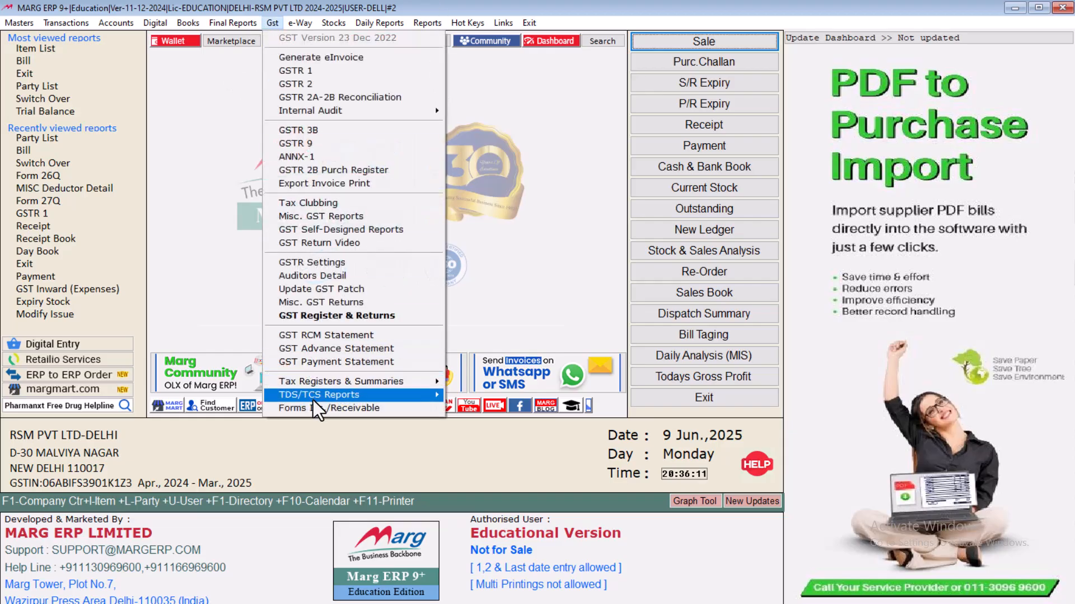
mouse_move(316, 398)
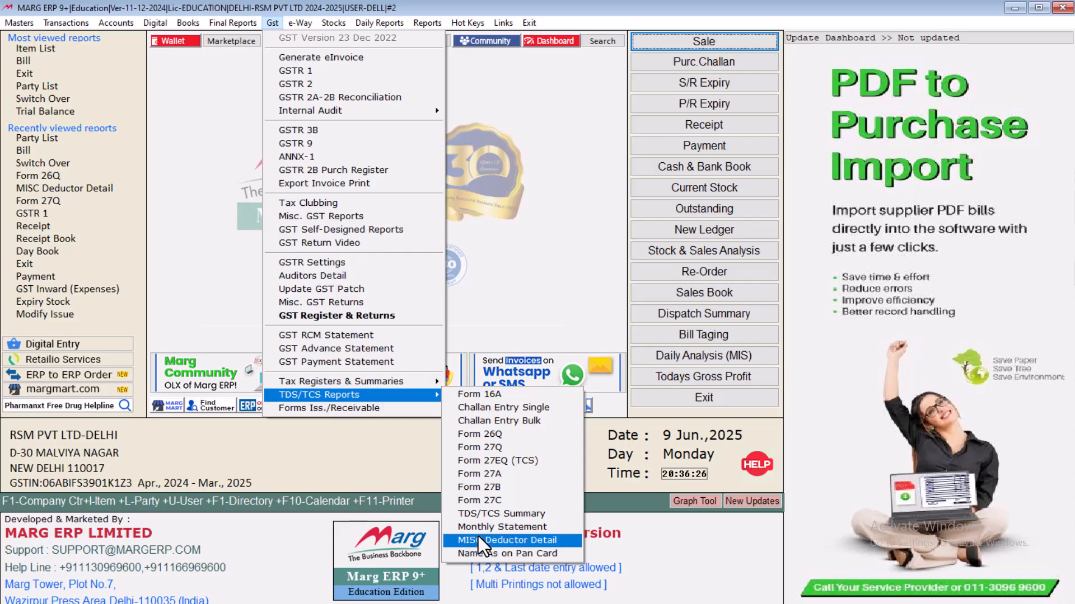
left_click(509, 540)
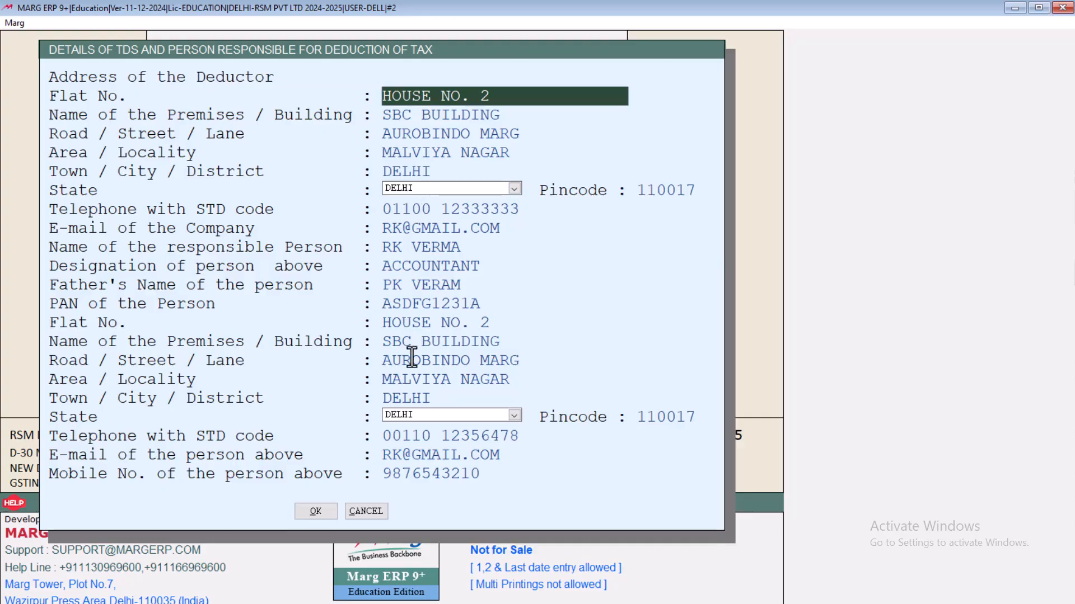
key("Escape")
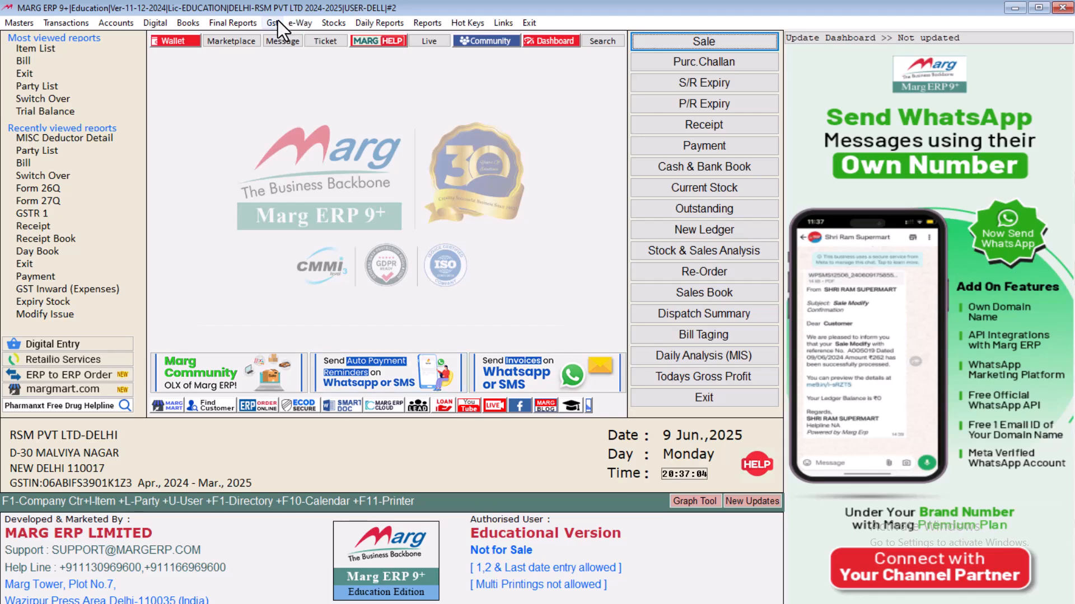
Step: Start the Form 27EQ (TCS) report for the TCS ON SALES ledger
left_click(275, 22)
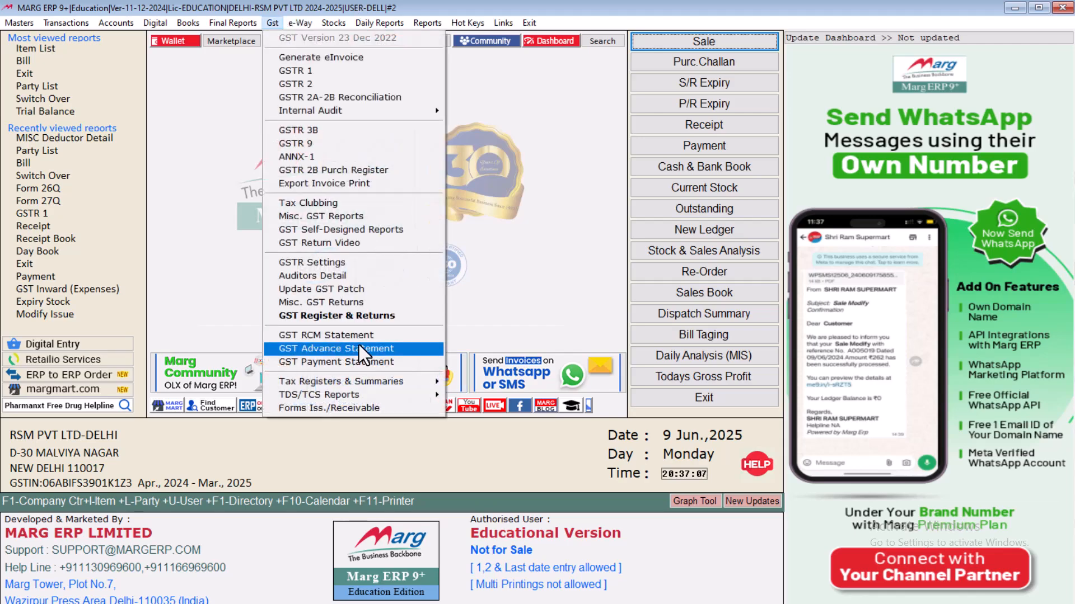
mouse_move(359, 396)
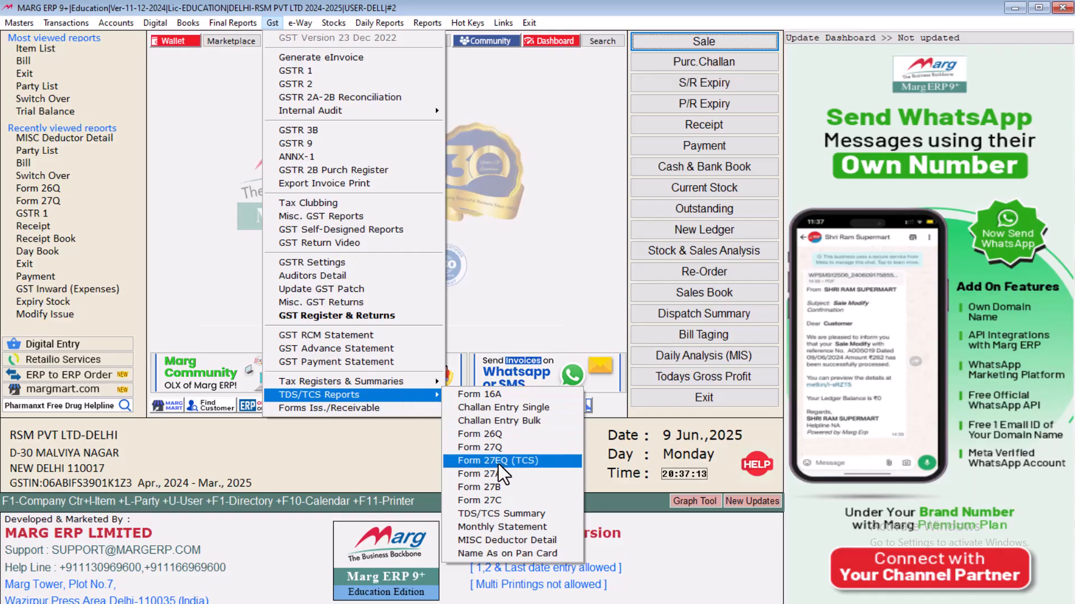
left_click(542, 462)
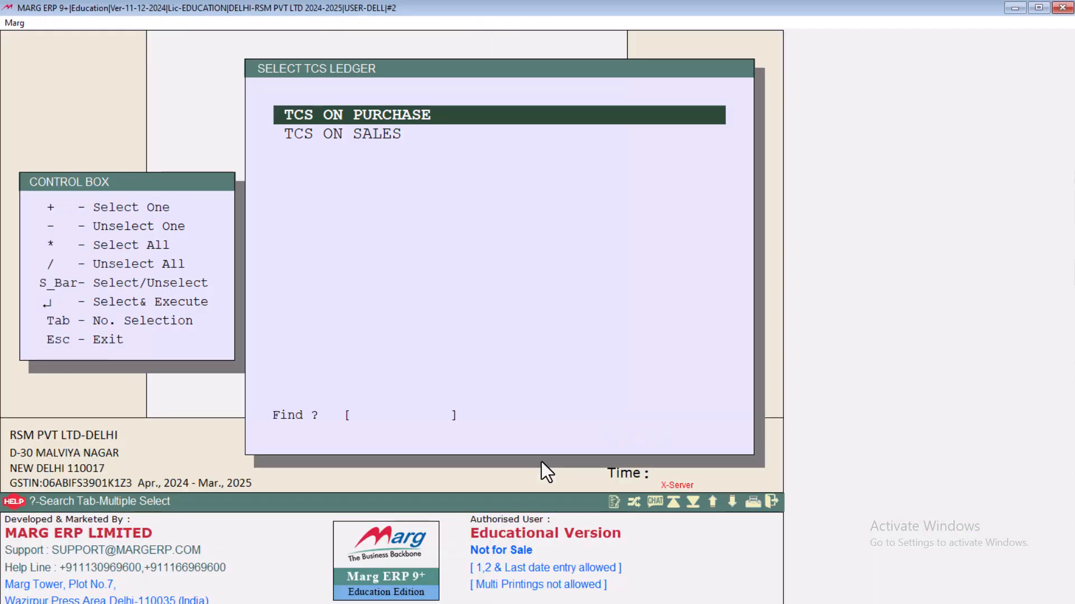
key("Down")
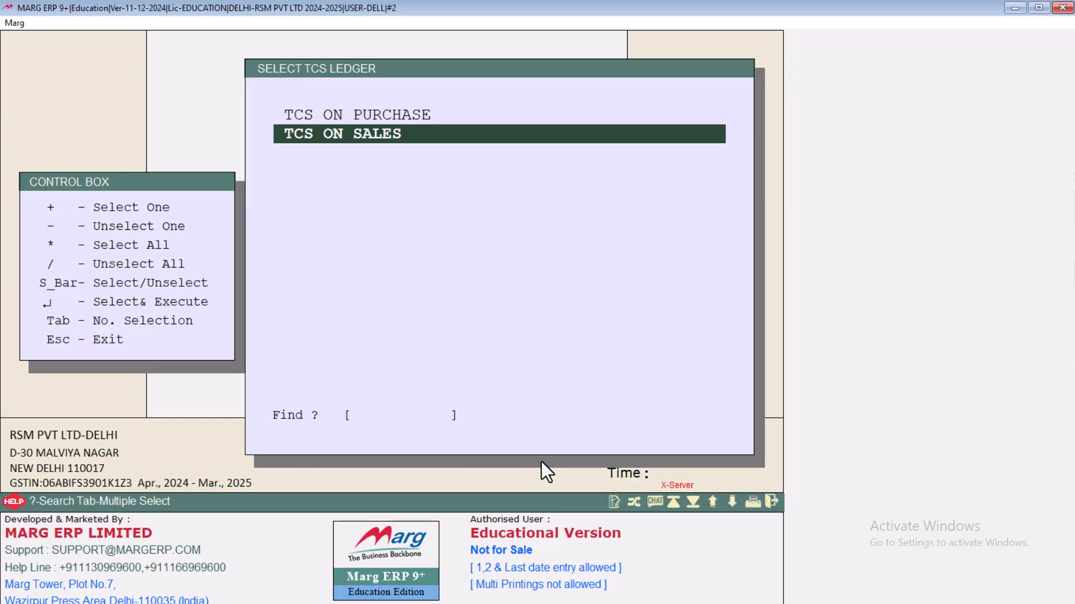
key("Return")
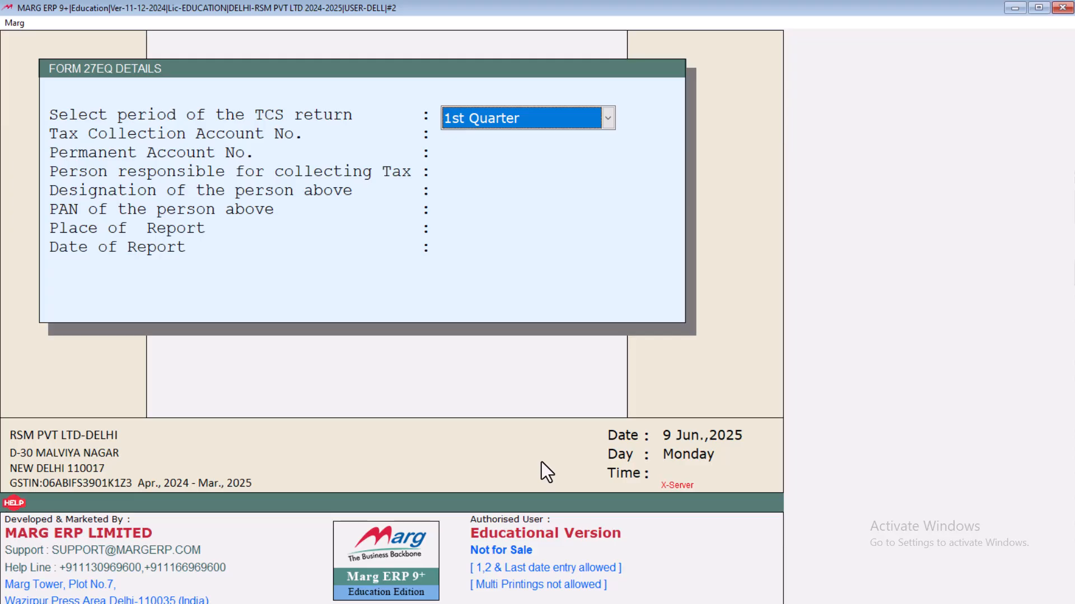
Step: Set the period of the TCS return to 4th Quarter in the Form 27EQ details
key("alt+Down")
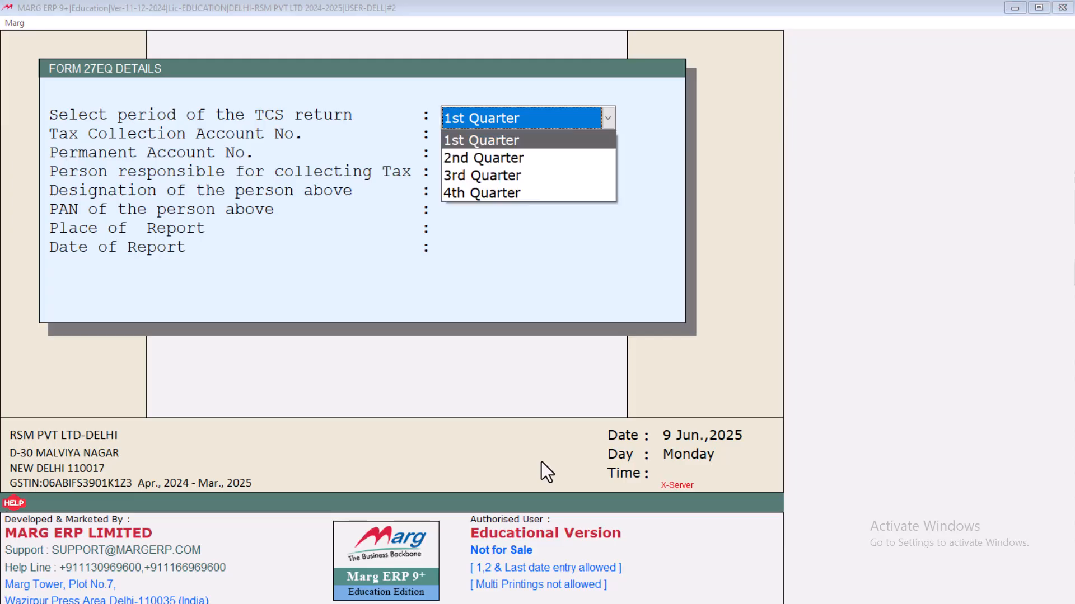
key("Down")
key("Down")
key("Down")
key("Return")
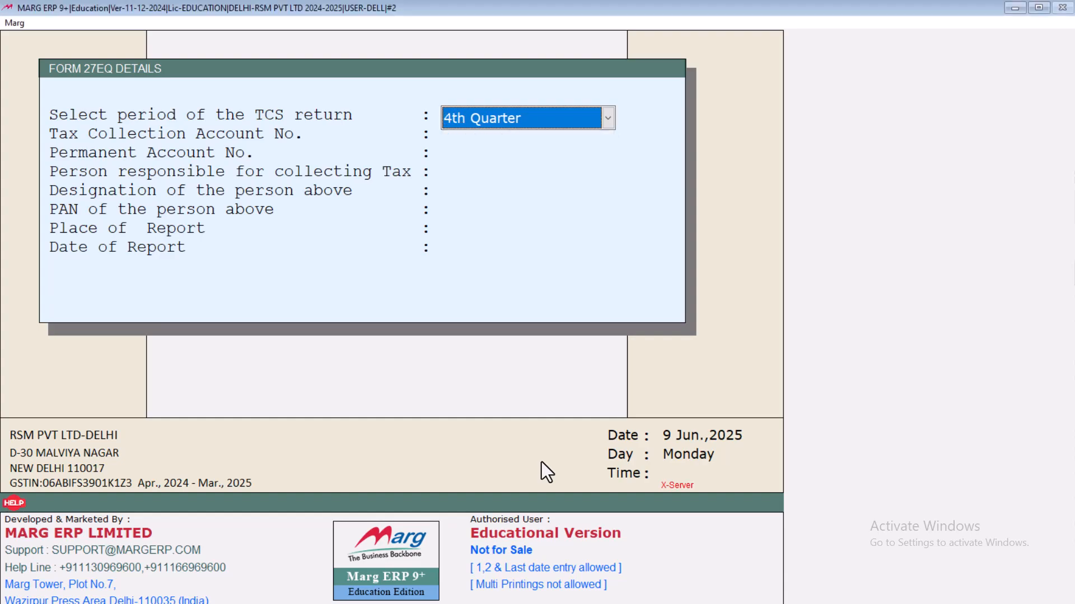
key("Return")
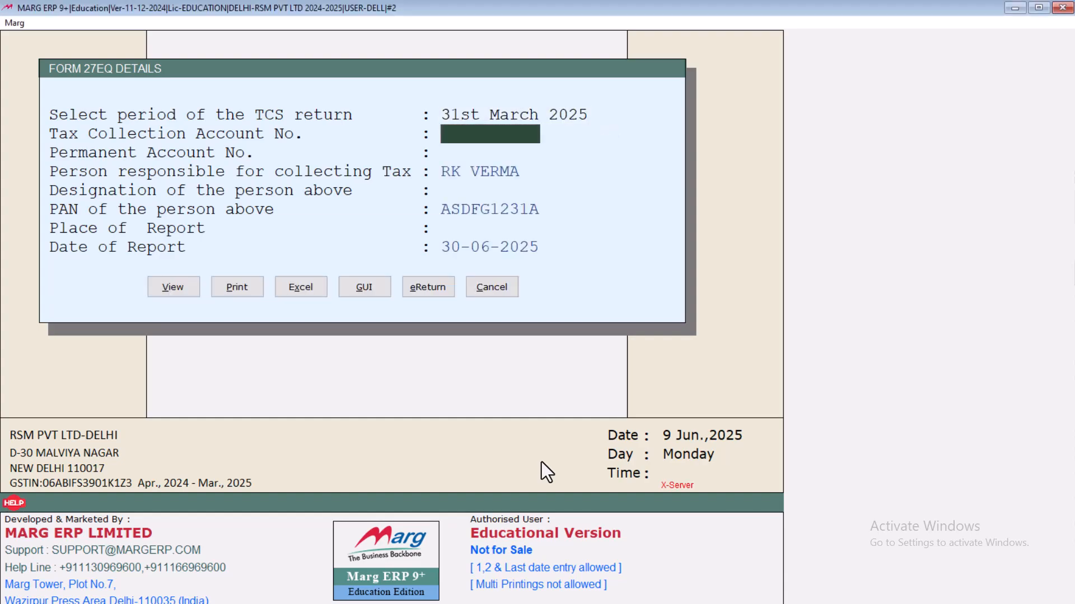
Step: Accept the remaining Form 27EQ details as filled in and generate the report for on-screen viewing
key("Return")
key("Return")
key("Return")
key("Return")
key("Return")
key("Return")
key("Return")
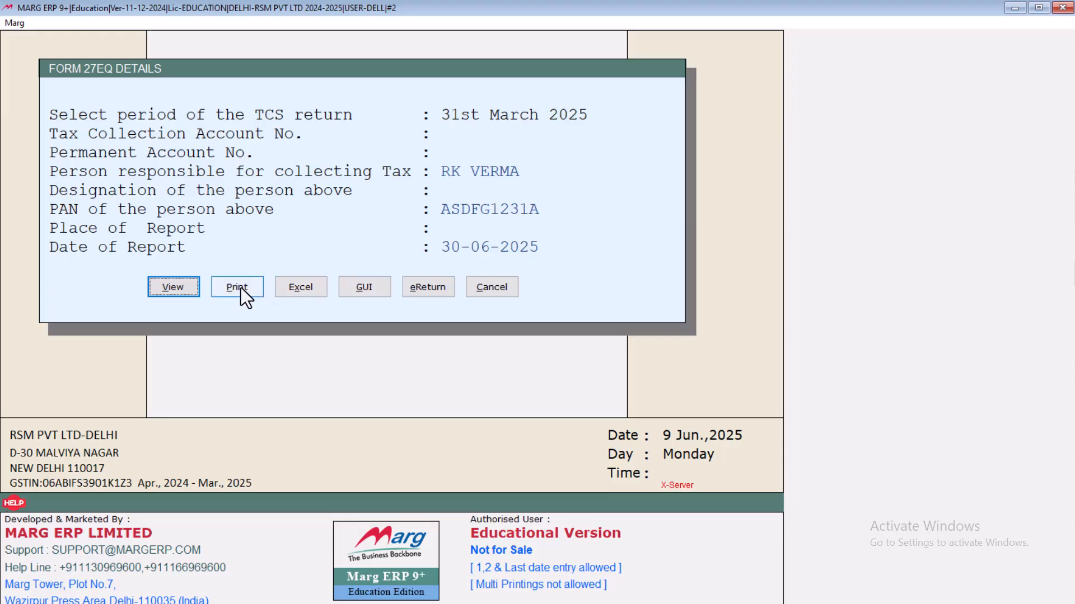
left_click(185, 288)
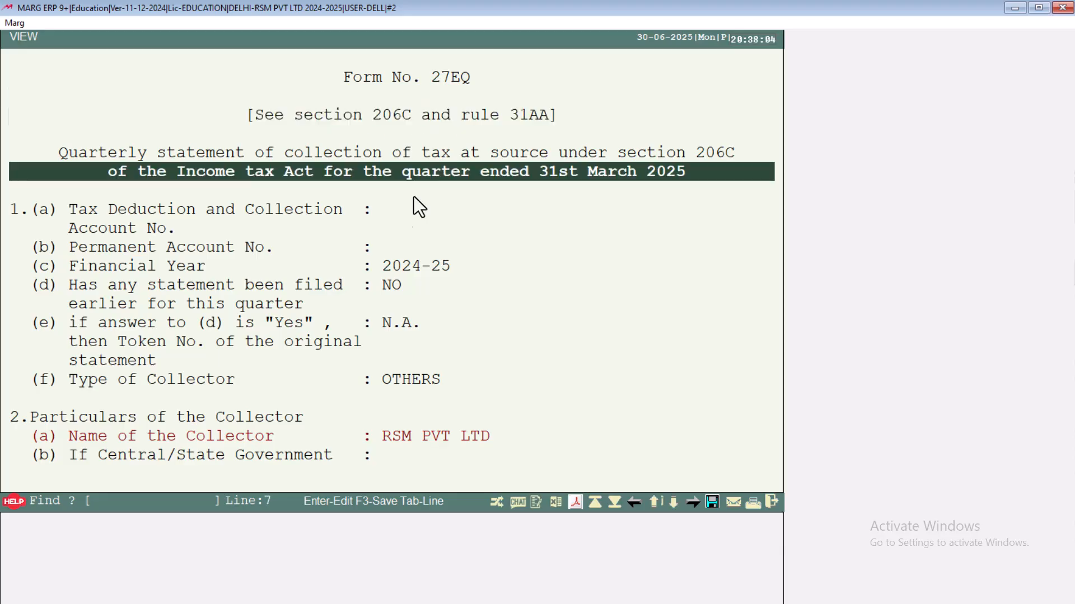
Step: Examine the collector particulars in Form 27EQ and the customer rows across the amount, date and tax columns
scroll(399, 209, "down", 12)
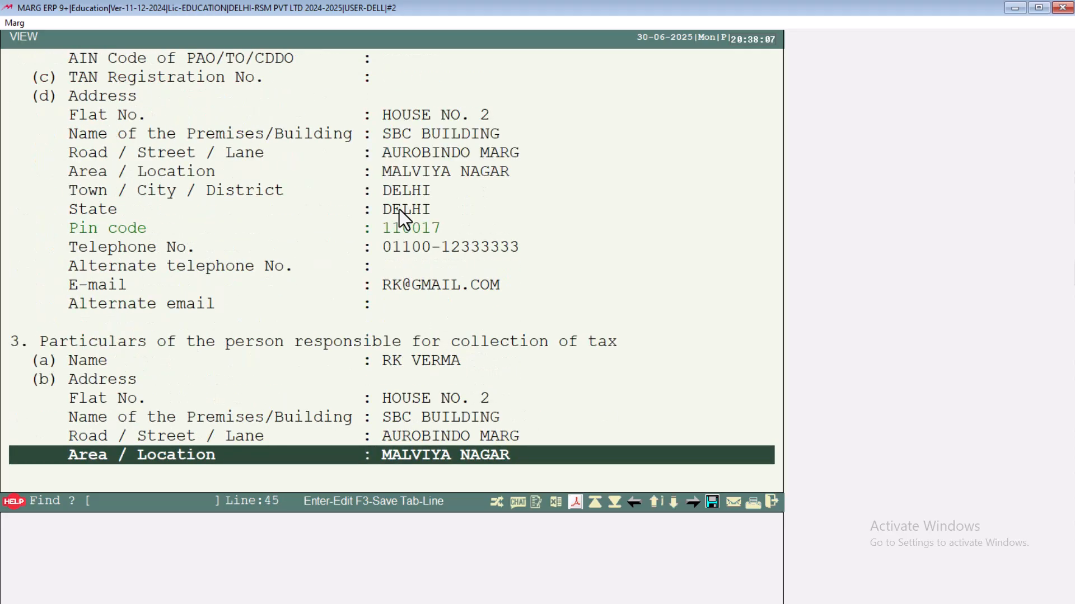
scroll(398, 209, "down", 17)
scroll(399, 209, "down", 10)
left_click(399, 209)
key("Right")
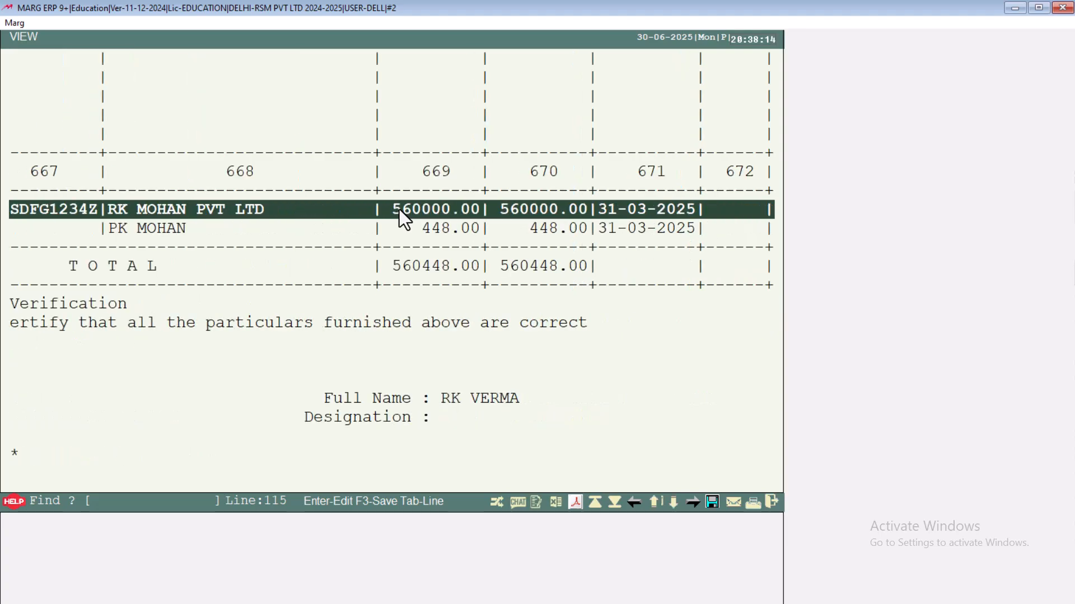
key("Right")
key("Right")
key("Right")
key("Right")
key("Right")
key("Right")
key("Right")
key("Right")
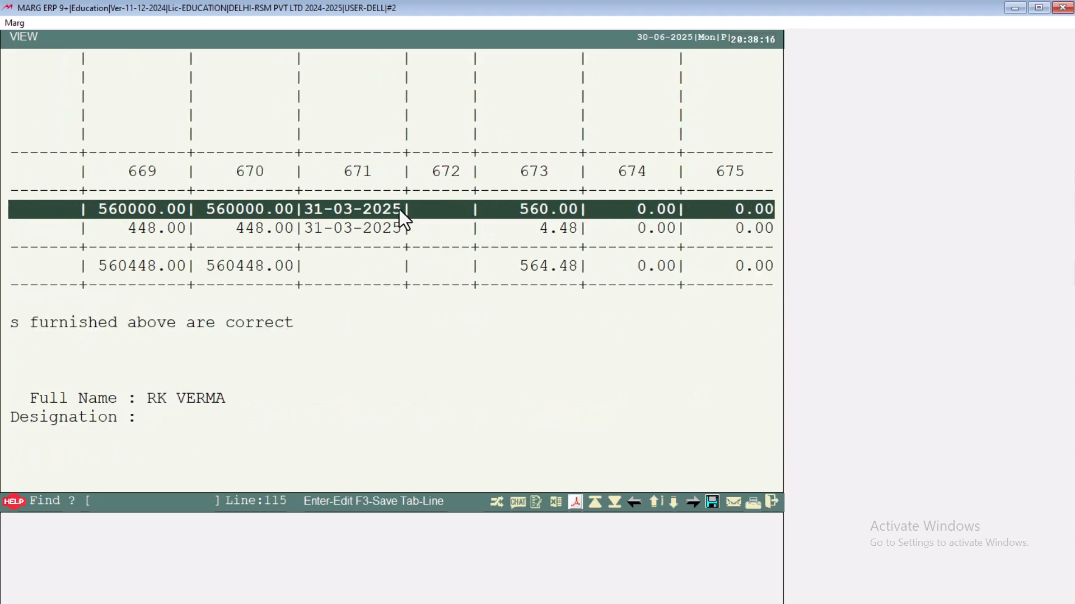
key("Left")
key("Left")
key("Left")
key("Left")
key("Left")
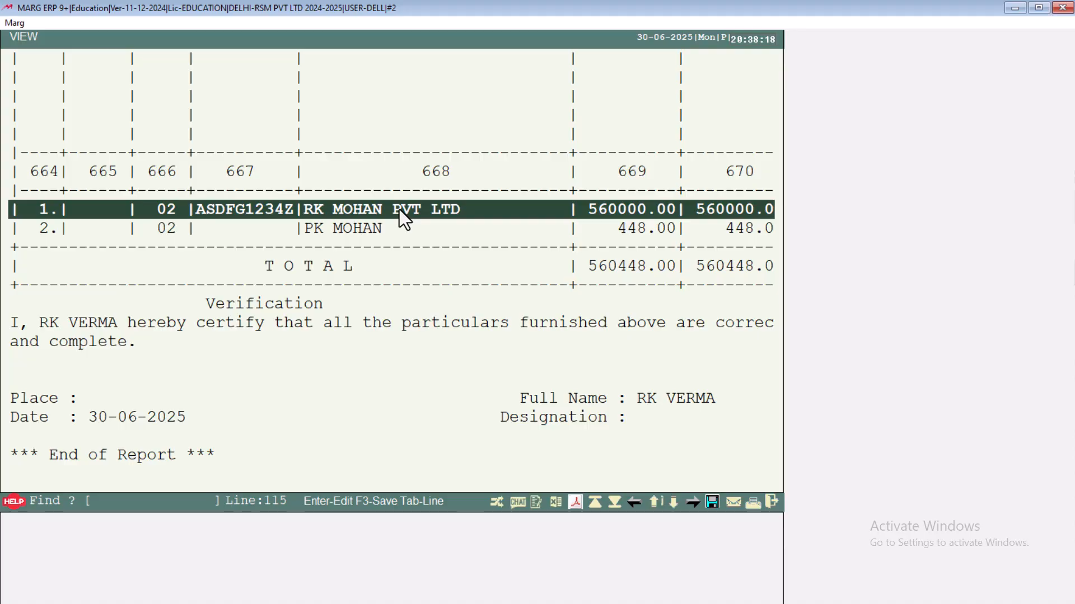
Step: Check the total row, the verification section and the column headings above the customer rows in Form 27EQ
key("Right")
key("Right")
key("Down")
key("Down")
key("Down")
key("Down")
key("Down")
key("Down")
key("Down")
key("Down")
key("Down")
key("Down")
key("Down")
key("Down")
key("Down")
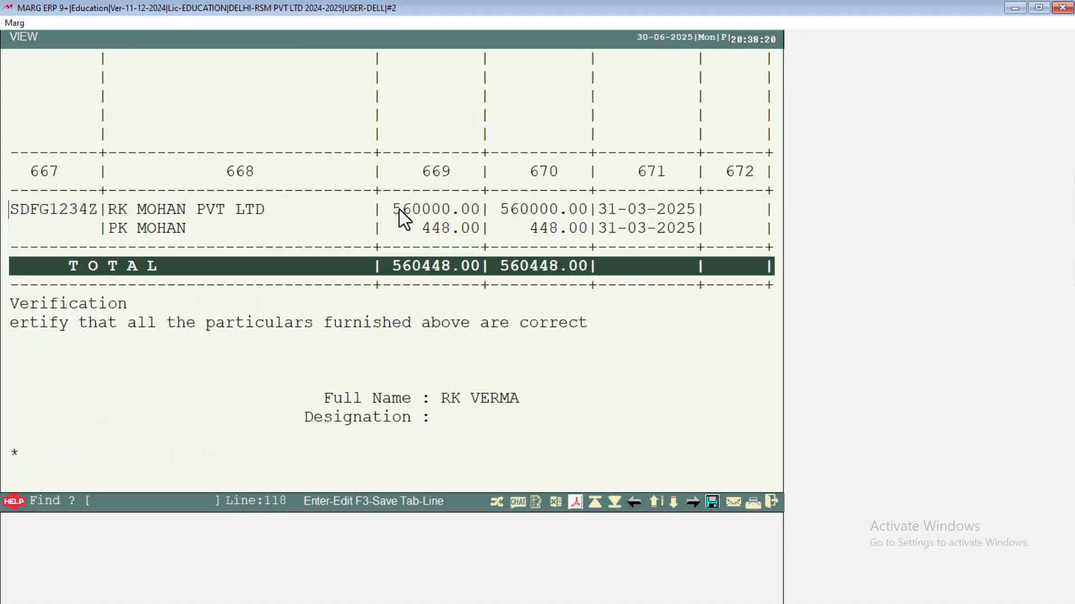
key("Left")
key("Left")
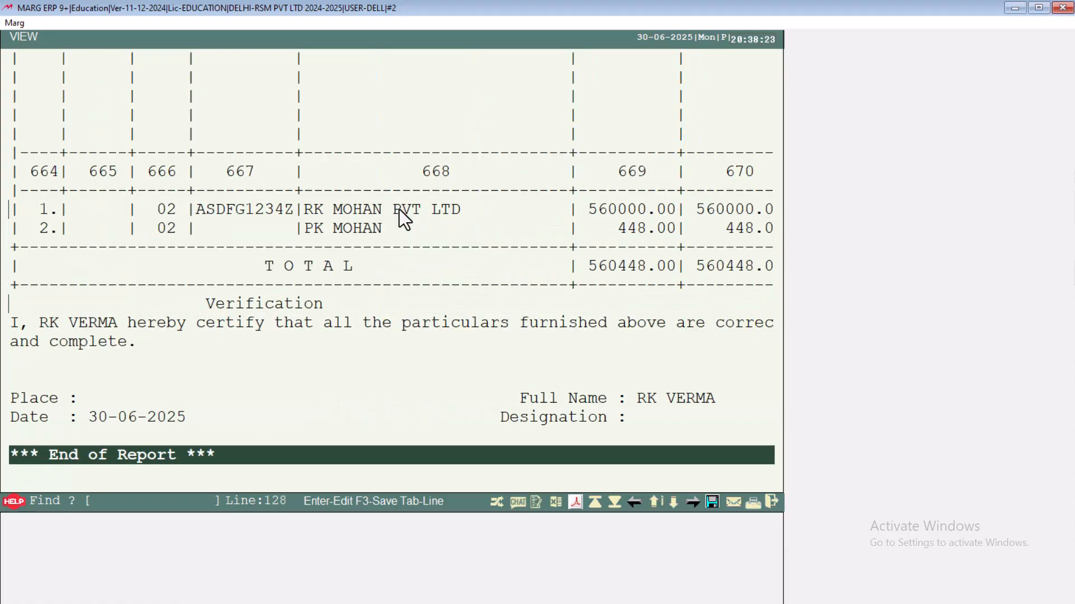
key("Up")
key("Up")
key("Up")
key("Up")
key("Up")
key("Up")
key("Up")
key("Up")
key("Up")
key("Up")
key("Up")
key("Up")
key("Up")
key("Up")
key("Up")
key("Up")
key("Up")
key("Up")
key("Up")
key("Up")
key("Up")
key("Up")
key("Up")
key("Up")
key("Up")
key("Up")
key("Down")
key("Down")
key("Down")
key("Down")
key("Down")
key("Down")
key("Down")
key("Down")
key("Down")
key("Down")
key("Down")
key("Down")
key("Down")
key("Down")
key("Down")
key("Down")
key("Down")
key("Down")
key("Down")
key("Down")
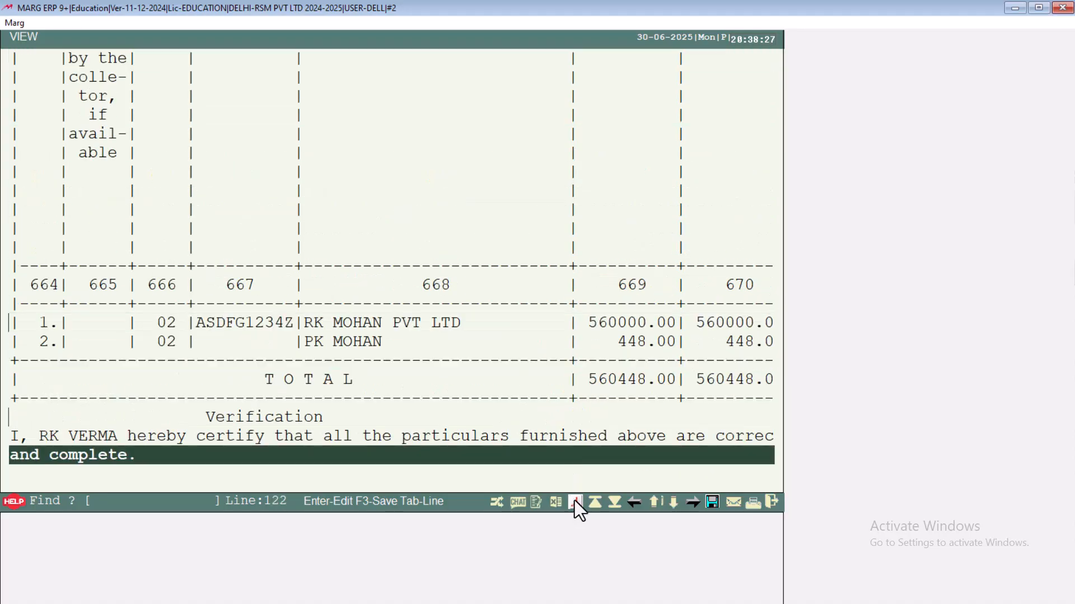
Step: Preview Form 27EQ in GUI-View format, look through its following pages, then close the preview and the report
left_click(574, 502)
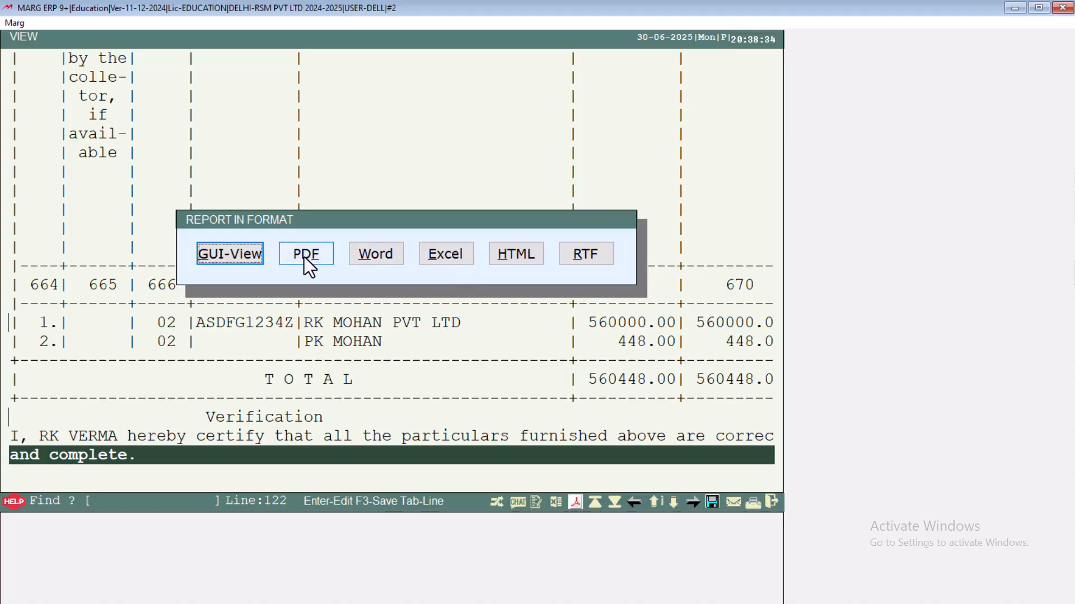
left_click(239, 261)
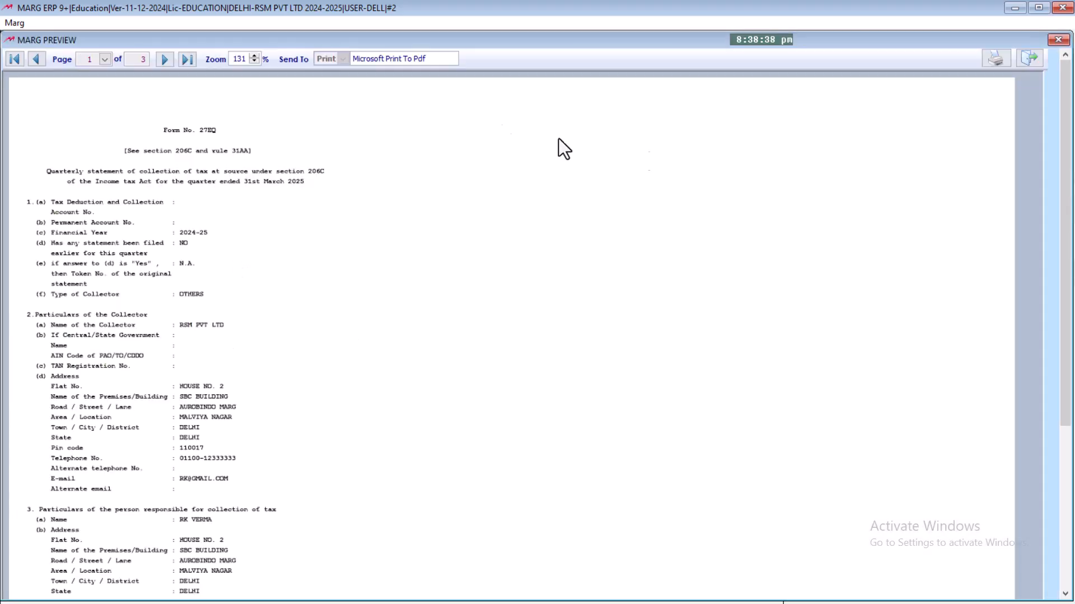
left_click(162, 62)
left_click(164, 59)
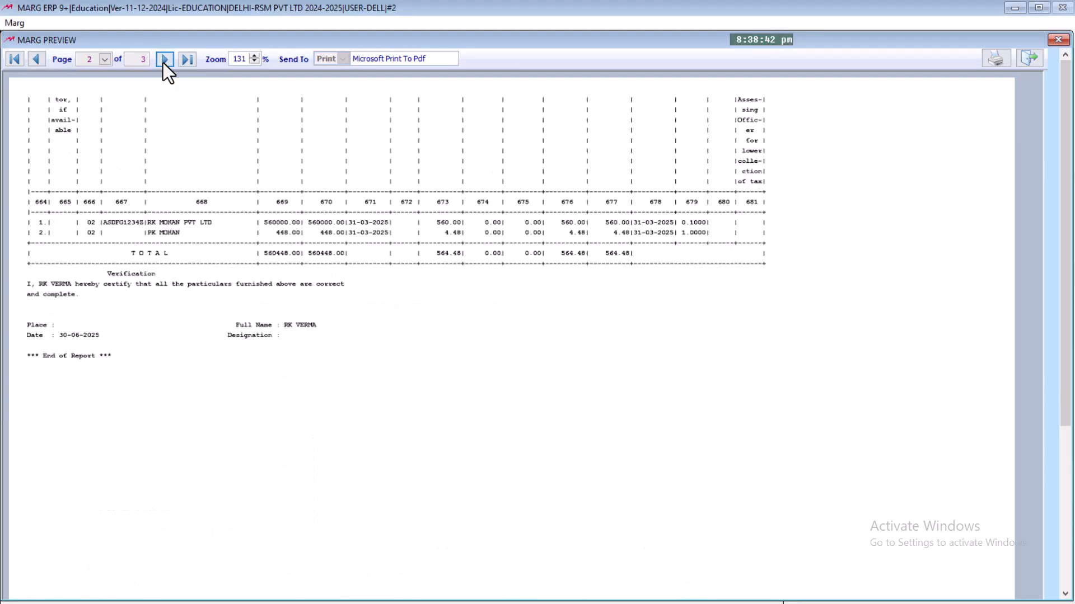
left_click(1058, 40)
key("Escape")
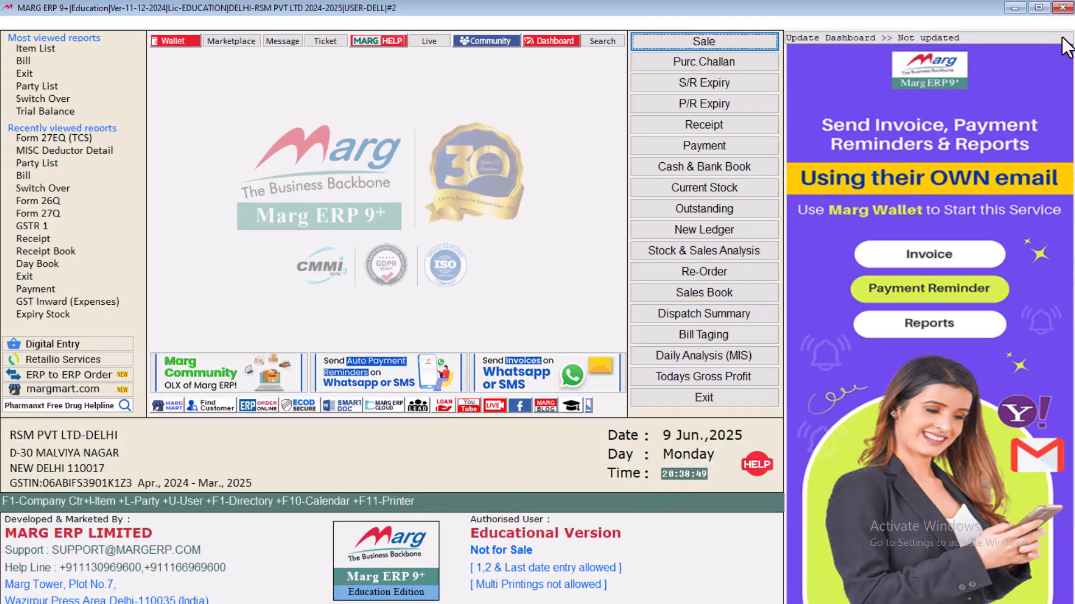